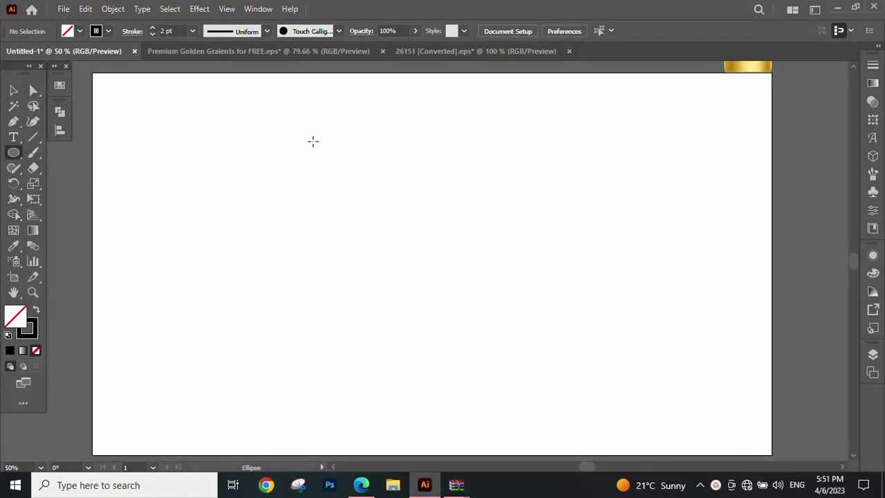
Draw a 450 px circle, centre it on the artboard, and add a 378 px circle inside.
left_click_drag(313, 141, 552, 380)
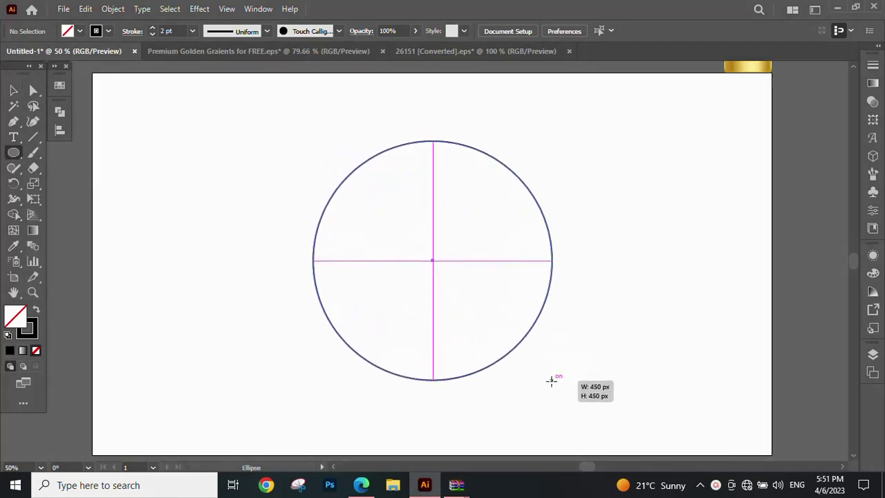
left_click_drag(551, 381, 562, 389)
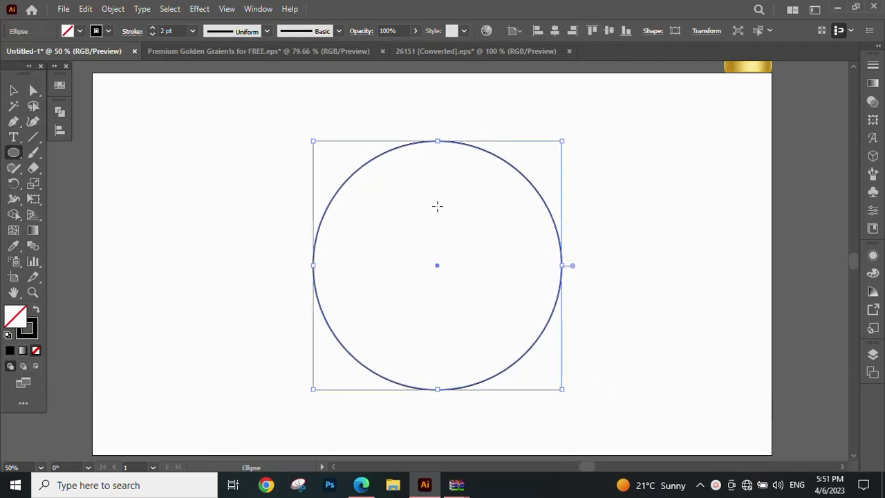
left_click(59, 129)
left_click(192, 141)
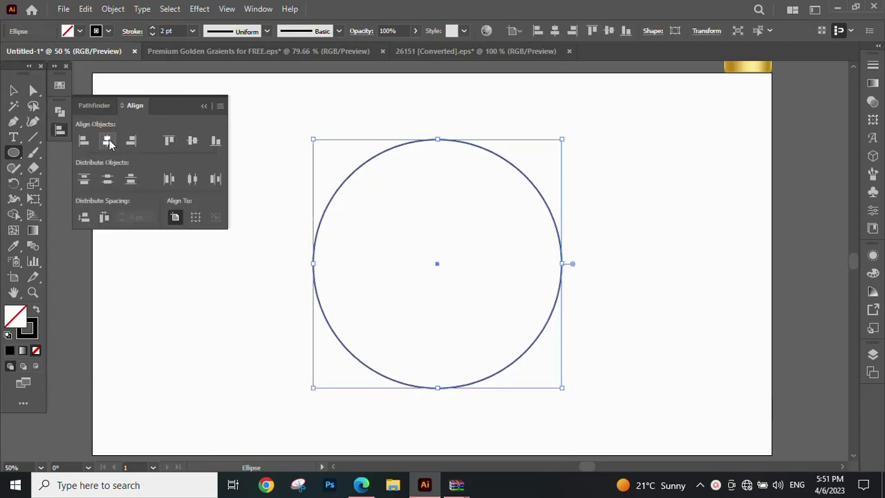
left_click(108, 140)
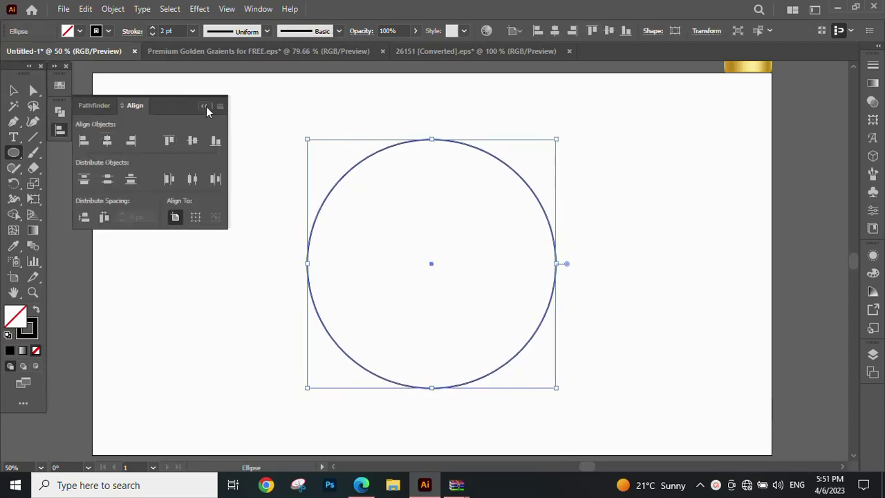
left_click(204, 107)
left_click_drag(337, 164, 538, 285)
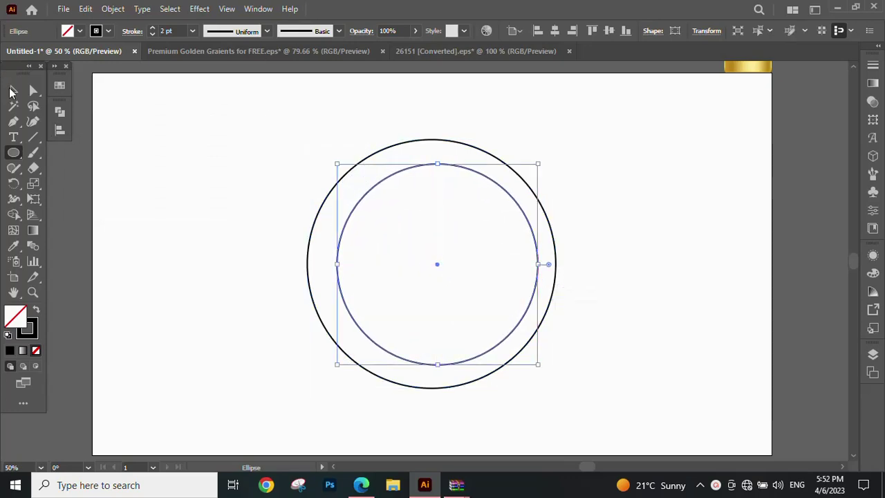
Shift the 378 px inner circle right and duplicate it 90 px to the left.
key("v")
left_click_drag(535, 245, 554, 250)
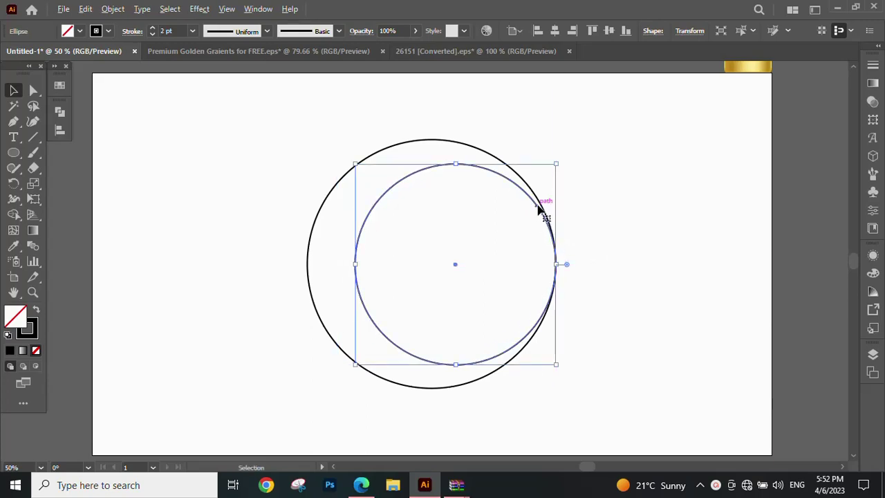
left_click_drag(538, 211, 488, 206)
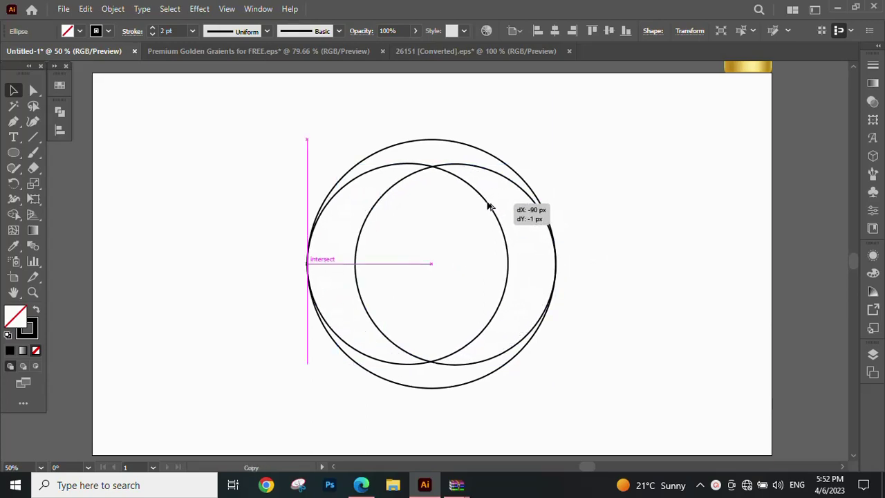
left_click_drag(488, 206, 488, 206)
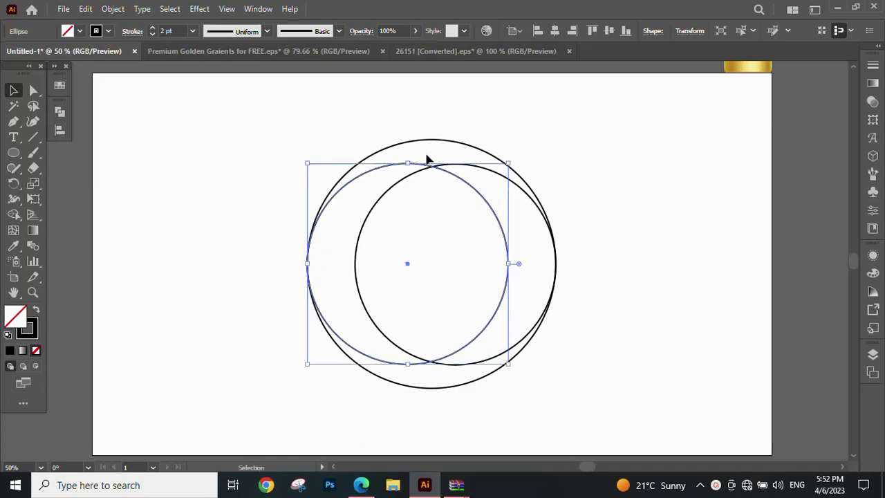
Copy the side-by-side pair, rotate it 90° and place it as a stacked pair inside the big circle.
left_click(450, 166, "shift")
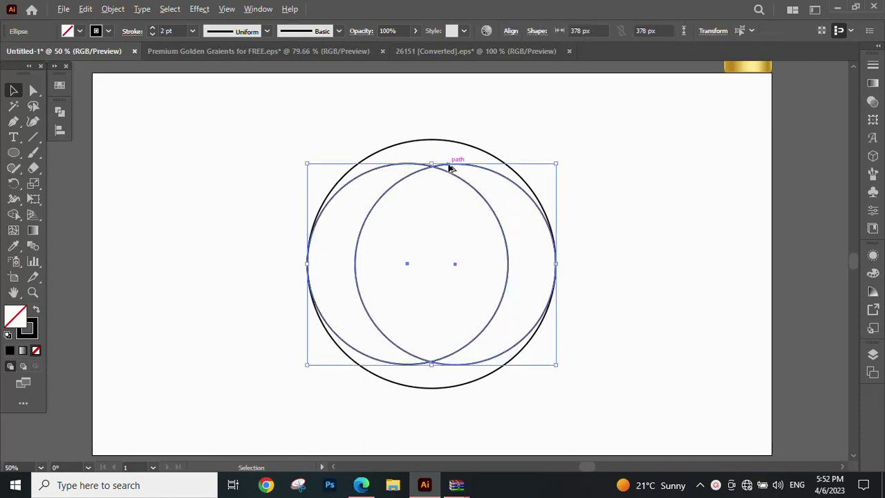
left_click_drag(449, 167, 658, 167)
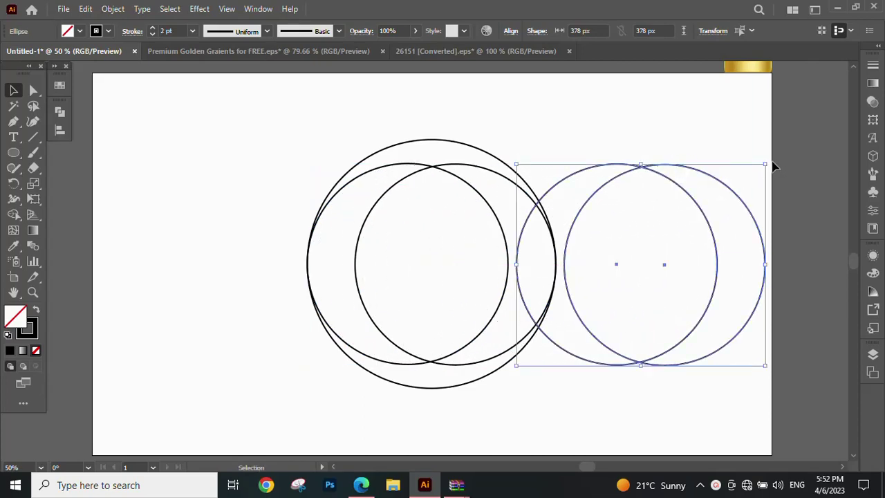
mouse_move(775, 187)
left_mouse_down()
mouse_move(738, 276)
mouse_move(529, 276)
left_mouse_up()
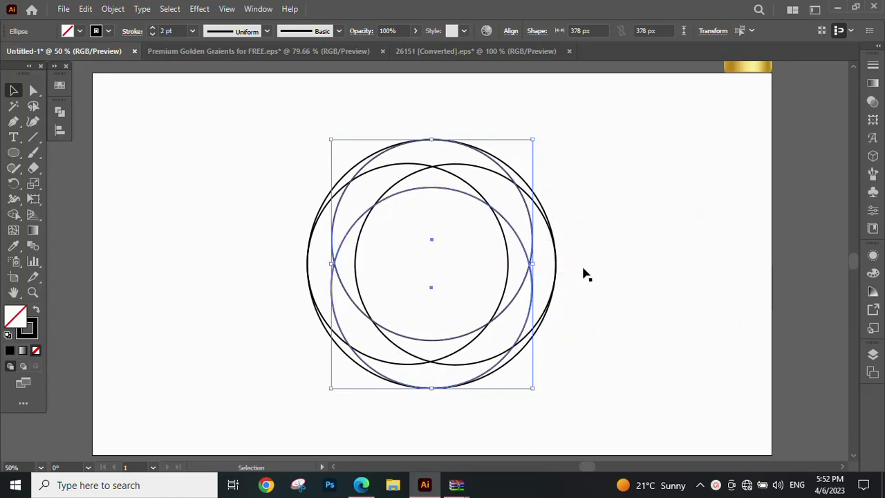
left_click(321, 99)
left_click_drag(313, 164, 564, 360)
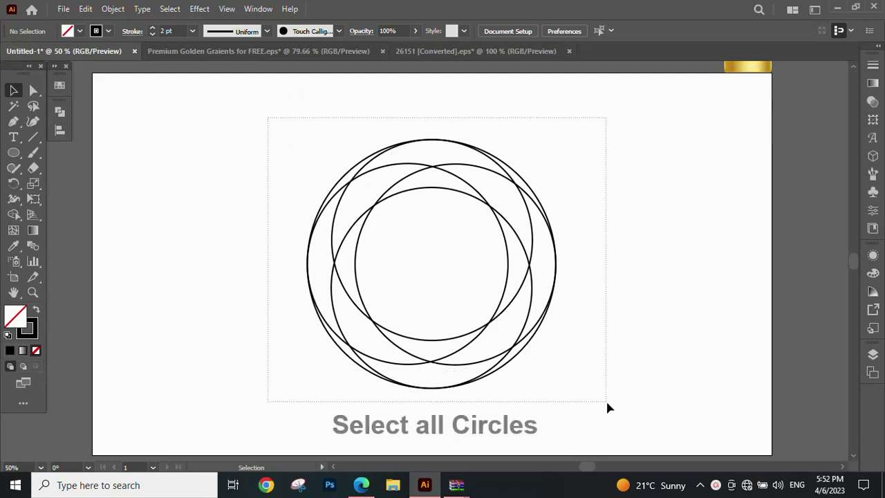
Use Shape Builder to merge the bottom, right, upper and left crescent regions into interlocking bands.
left_click_drag(607, 408, 608, 404)
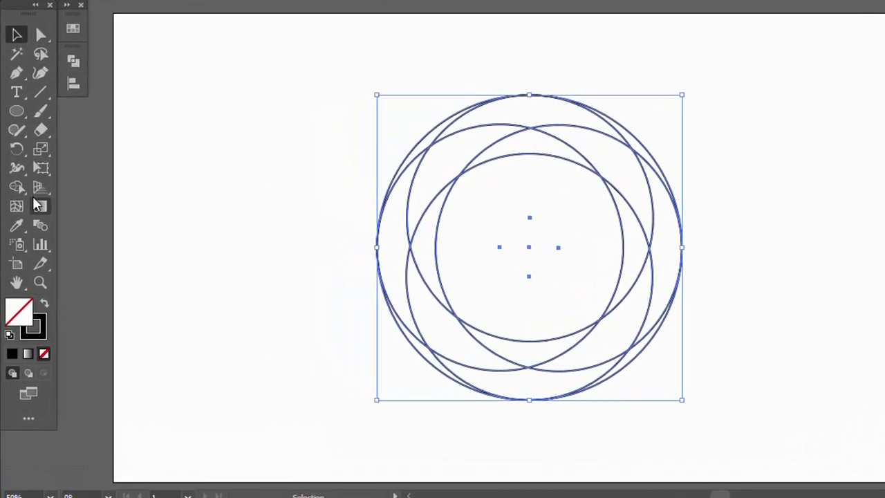
left_click(28, 139)
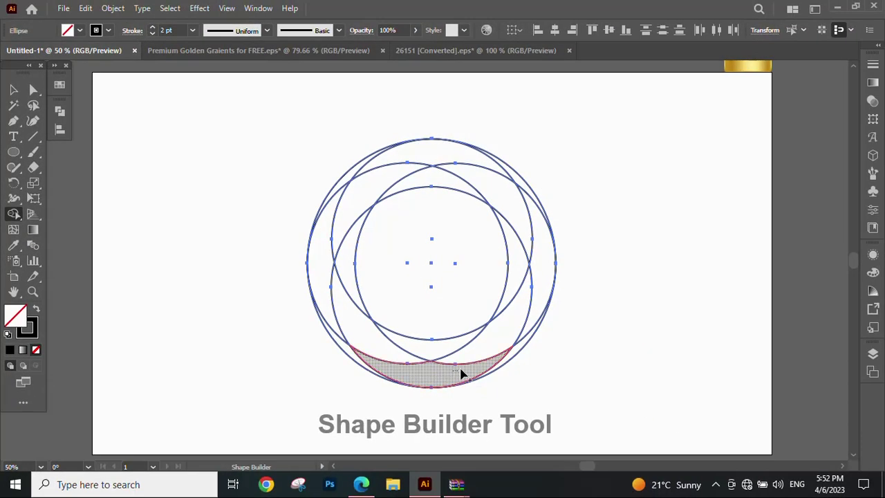
left_click_drag(462, 375, 498, 353)
left_click_drag(515, 318, 524, 215)
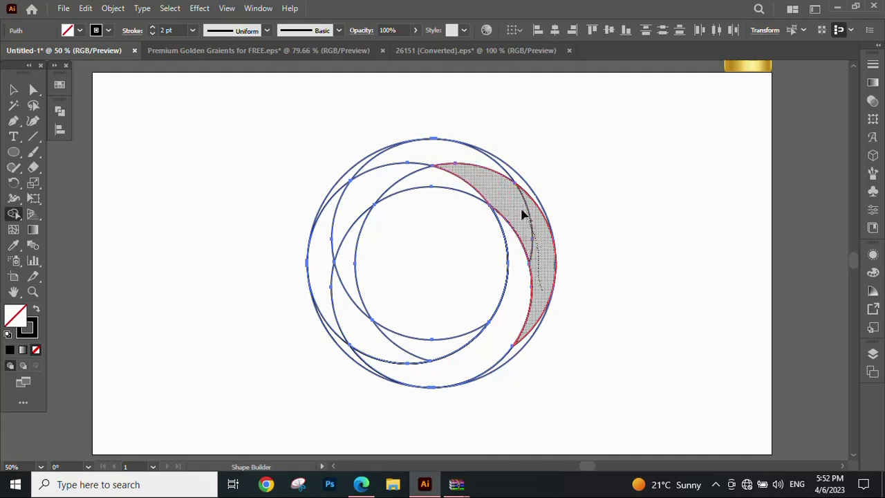
left_click_drag(468, 186, 457, 181)
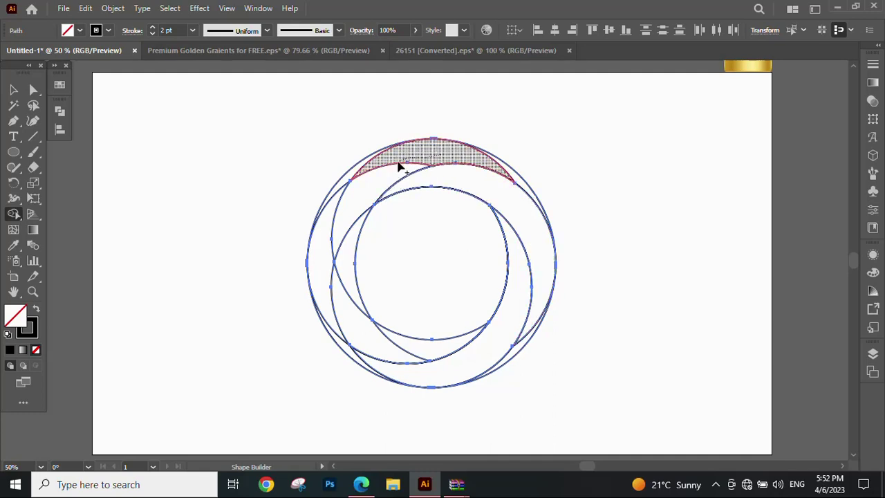
left_click_drag(399, 167, 368, 196)
left_click_drag(355, 226, 350, 254)
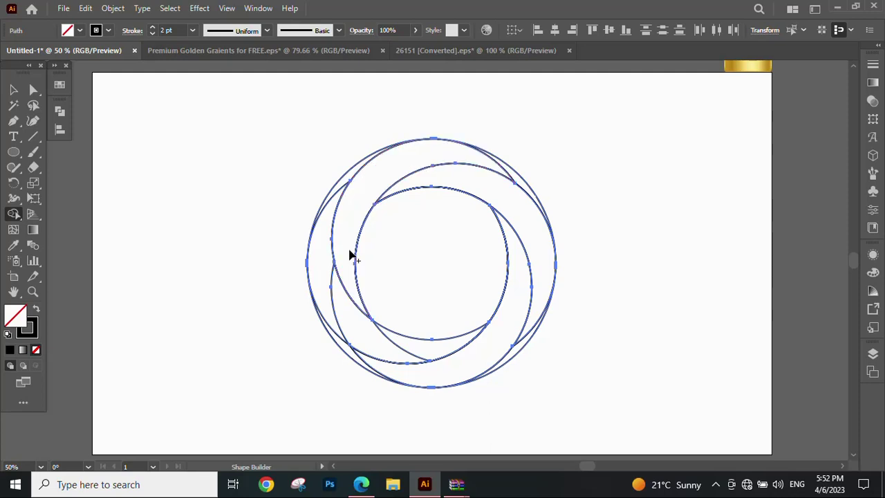
mouse_move(325, 286)
left_mouse_down()
mouse_move(351, 332)
mouse_move(419, 352)
left_mouse_up()
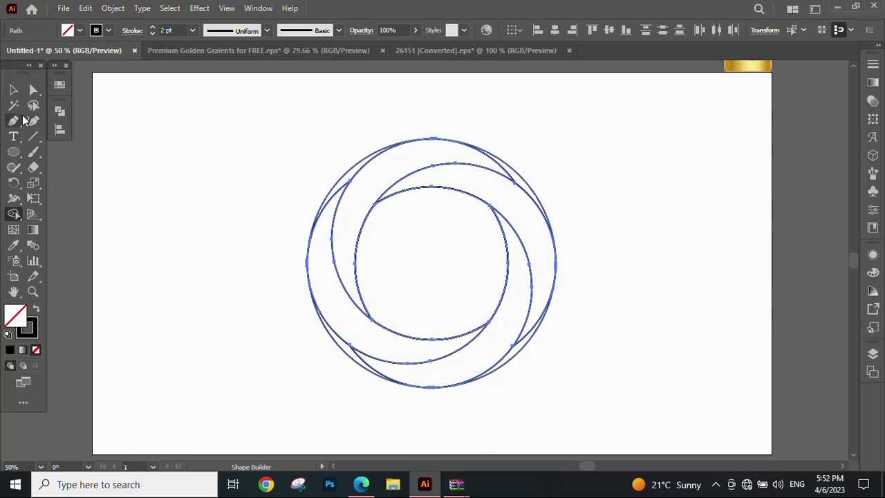
left_click(15, 96)
Select the crescent ring pieces and outer circle, ending with nothing selected.
left_click(539, 250)
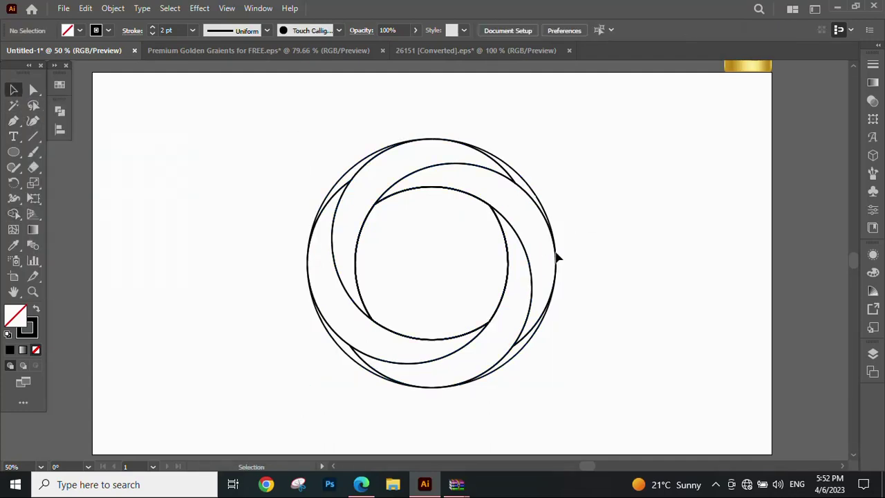
left_click(476, 204)
left_click(529, 270)
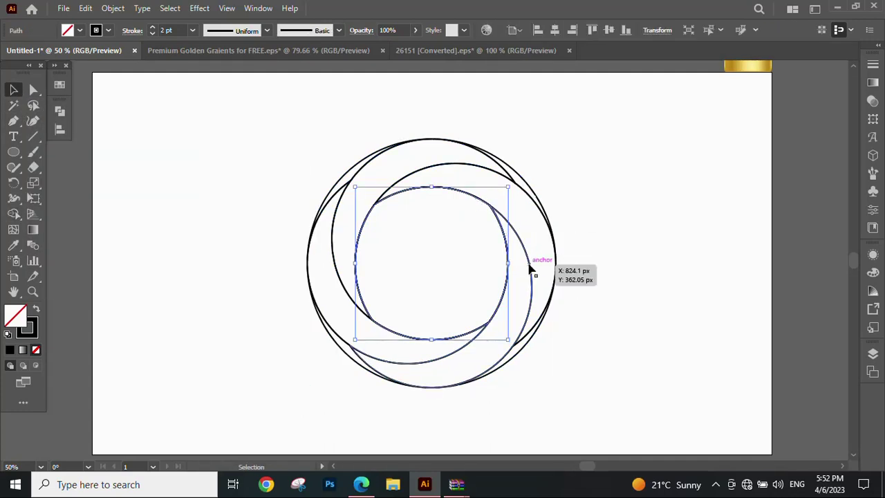
left_click(528, 196, "shift")
left_click(361, 183, "shift")
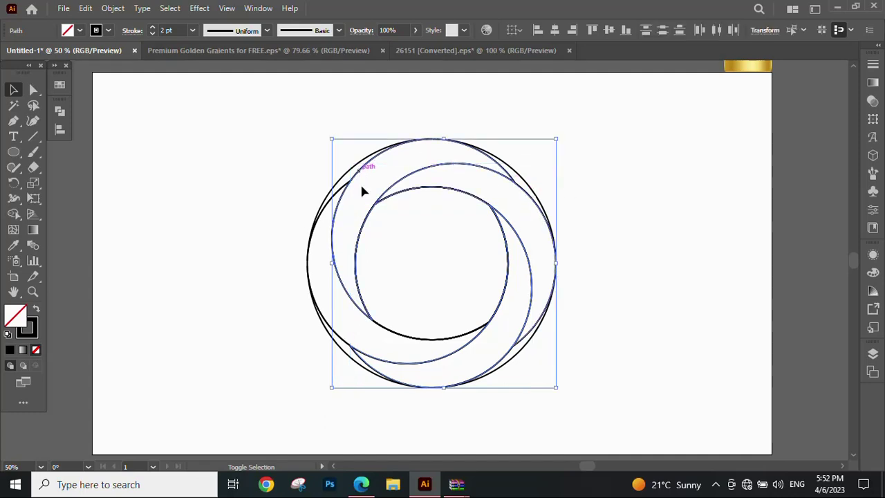
left_click(341, 340, "shift")
key("a")
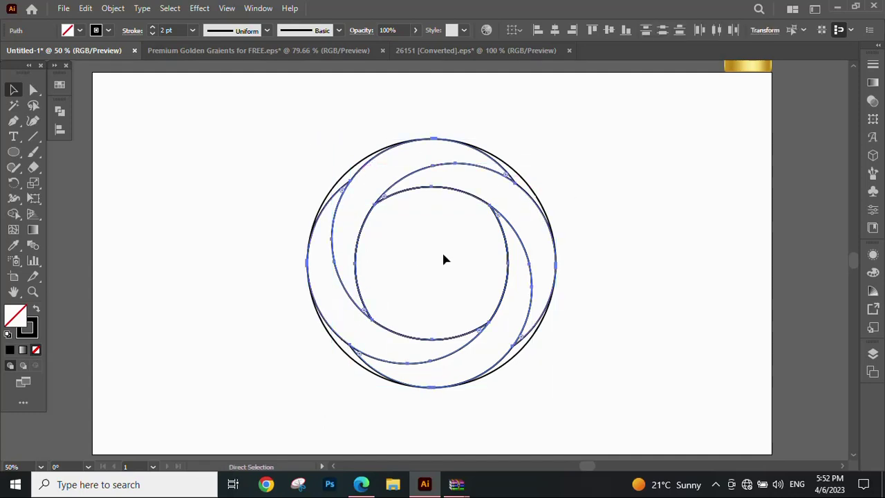
key("v")
left_click_drag(262, 114, 609, 408)
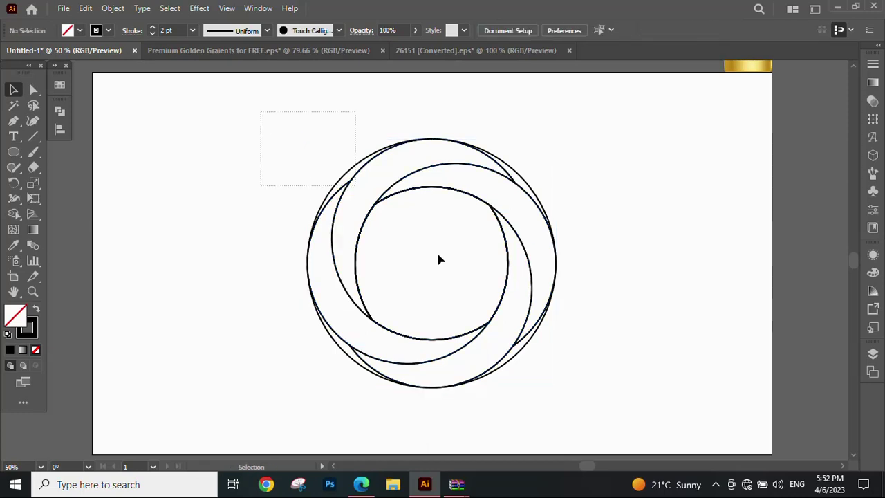
left_click(532, 270, "shift")
key("ctrl+shift+a")
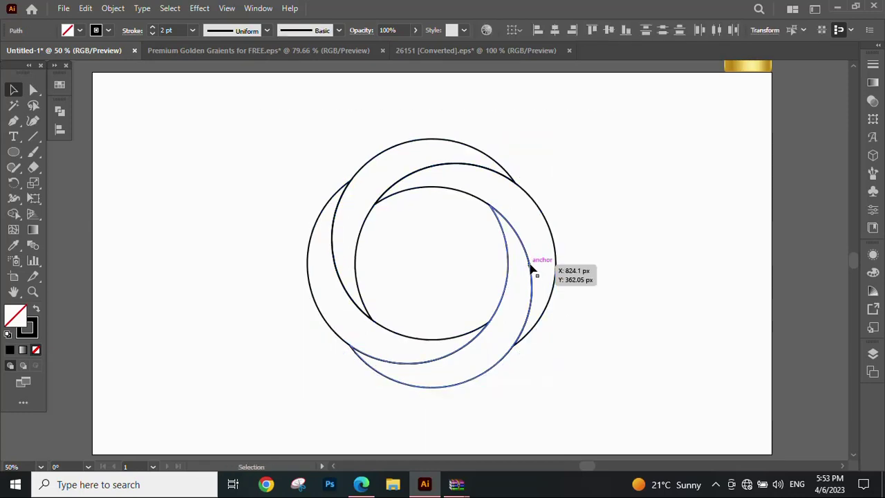
Nudge the rings slightly left and down, then ungroup them into separate paths.
left_click_drag(602, 307, 588, 312)
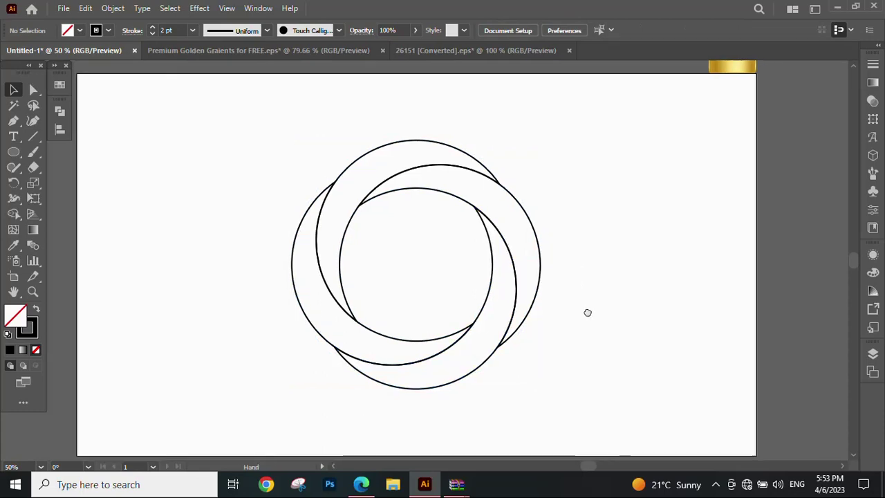
left_click_drag(436, 170, 429, 172)
right_click(429, 171)
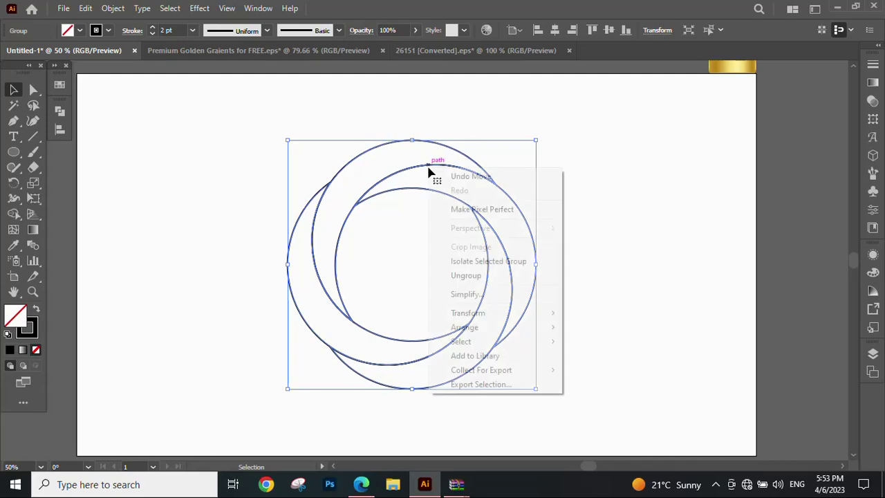
left_click(484, 277)
left_click(507, 194)
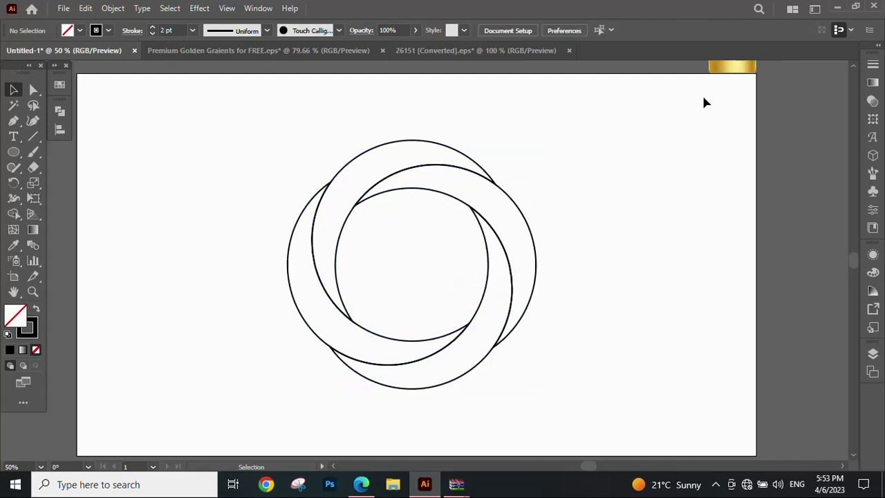
Eyedropper the gold gradient sample onto the right, upper-left, left and bottom ring bands.
left_click_drag(734, 72, 659, 207)
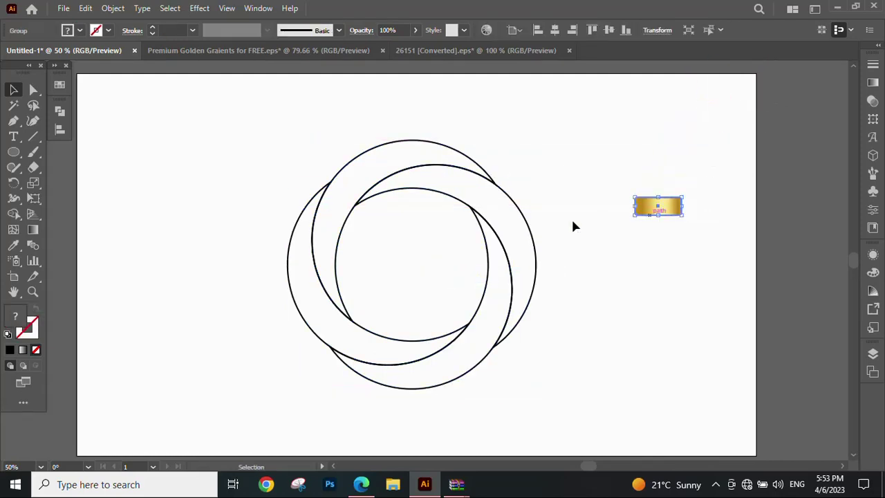
left_click(529, 219)
left_click(13, 249)
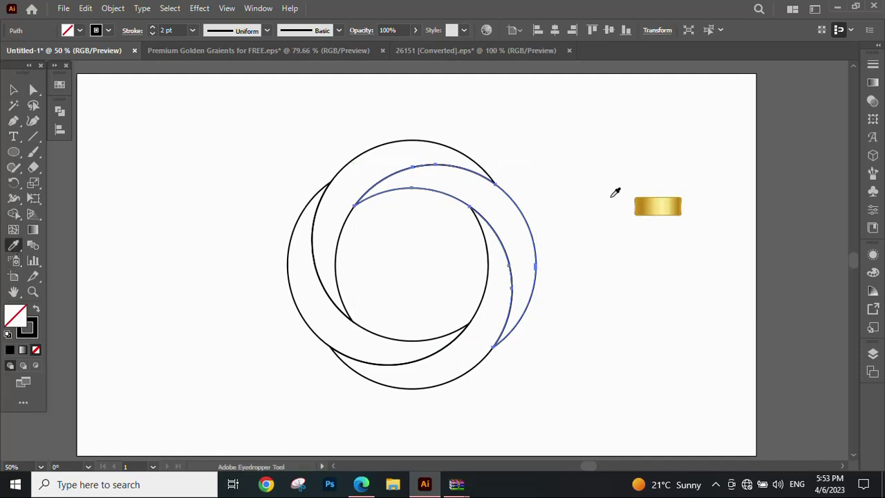
left_click(646, 202)
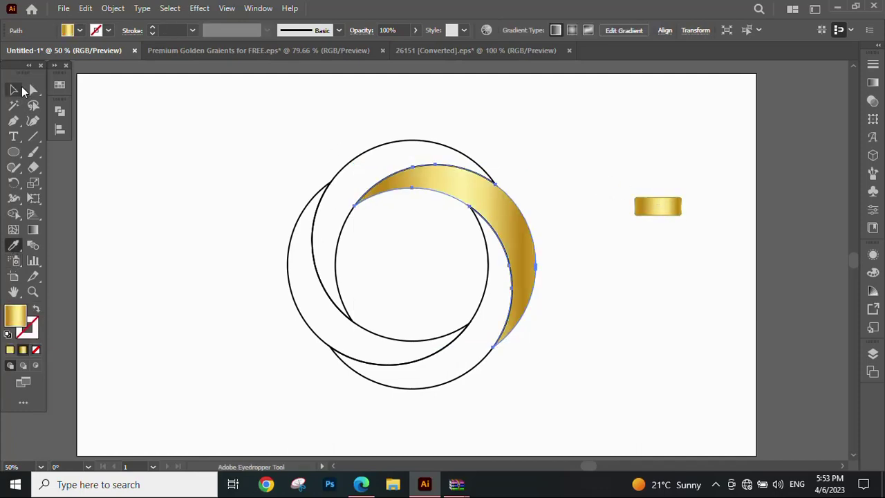
left_click(393, 137, "alt")
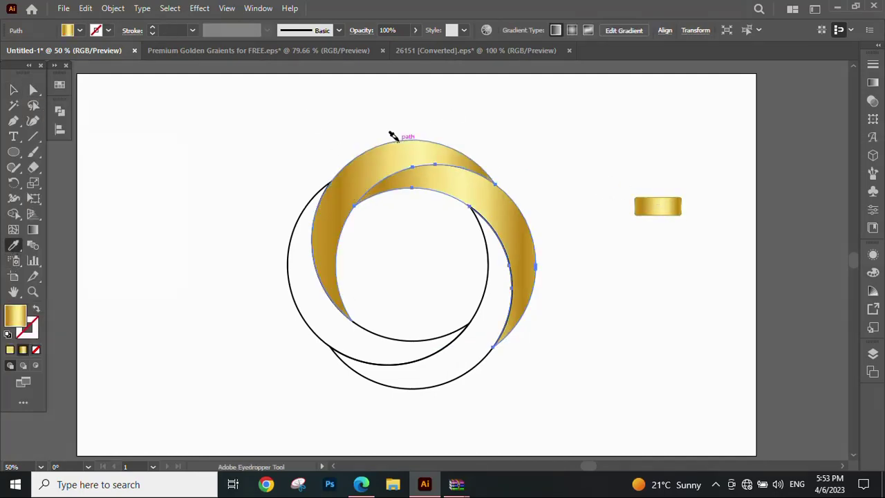
left_click(291, 214, "alt")
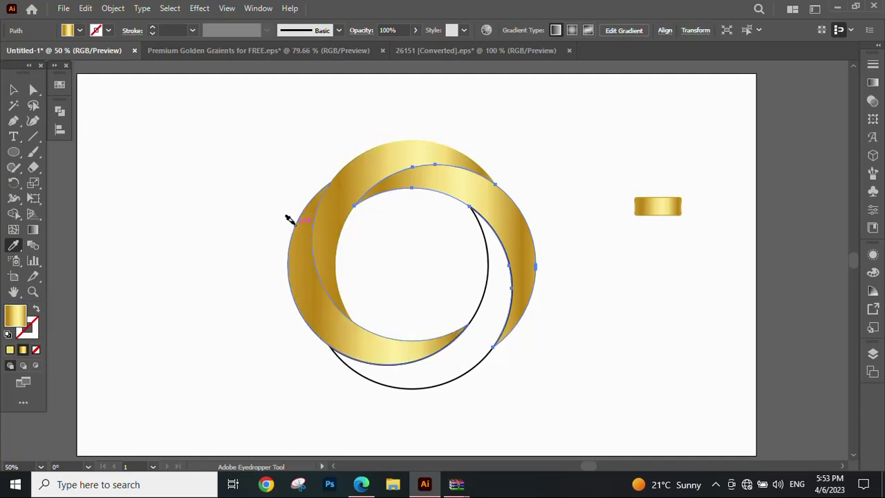
left_click(423, 380, "alt")
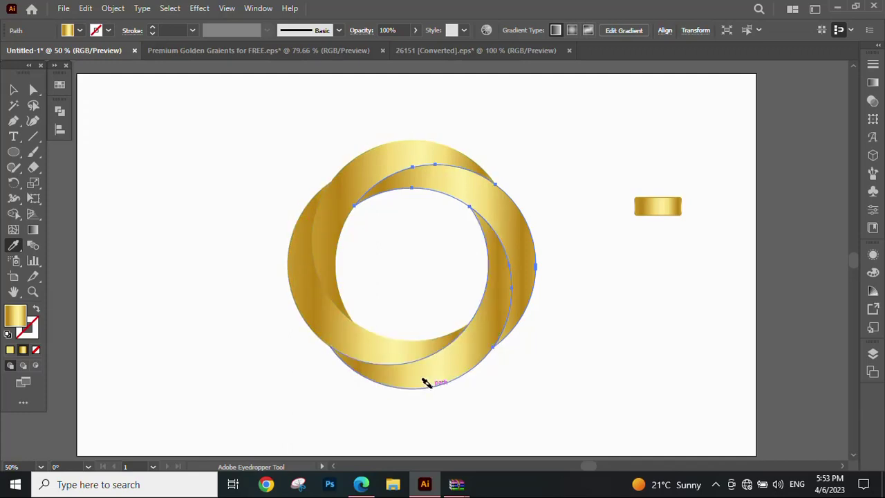
left_click(13, 89)
left_click(542, 244)
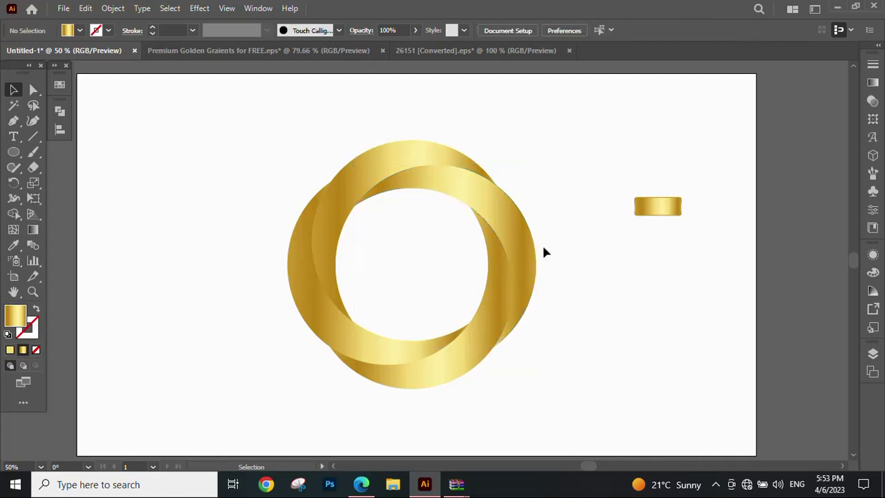
left_click(514, 240)
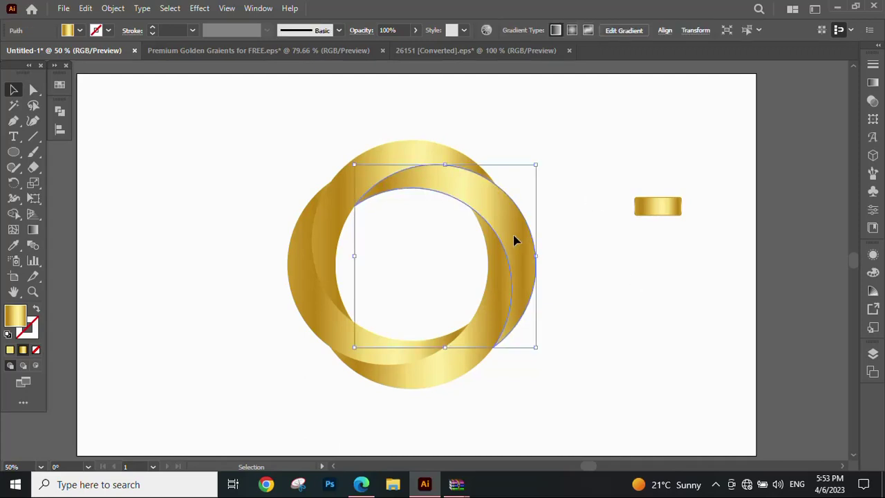
Apply preset gradient angles to the right, upper, left and lower bands, right and lower at 30°.
left_click(873, 84)
left_click(806, 131)
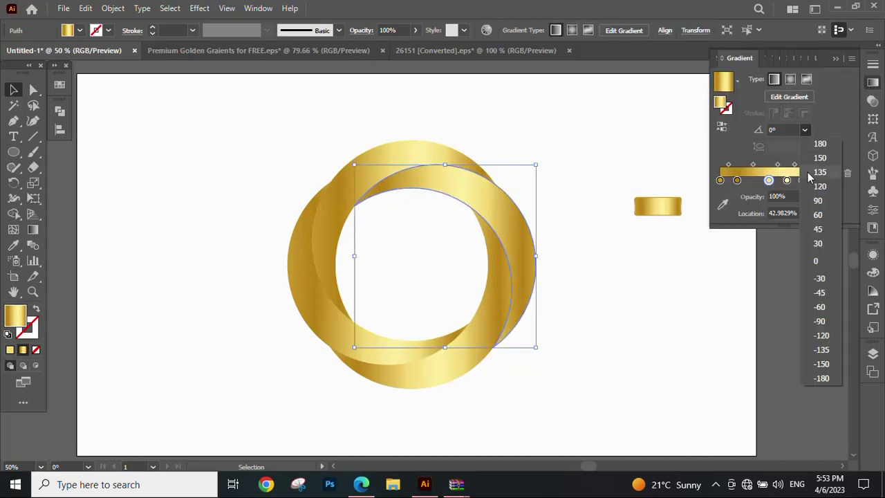
left_click(823, 244)
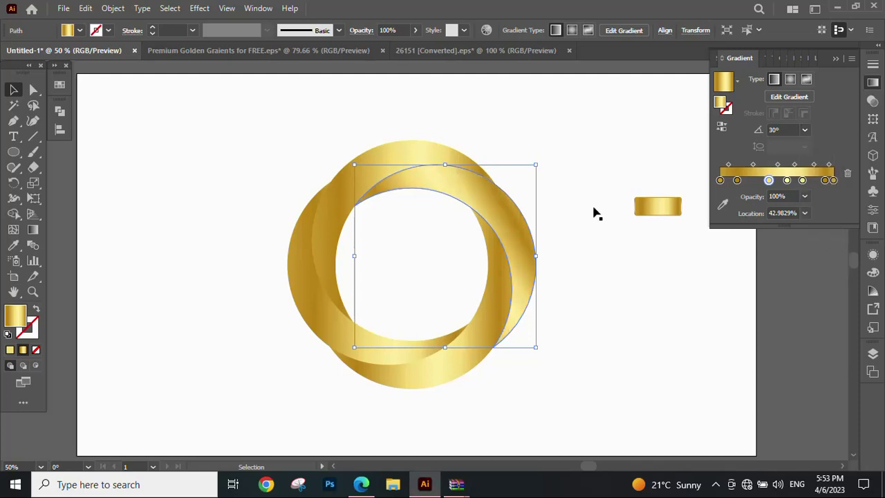
left_click(419, 153)
left_click(805, 130)
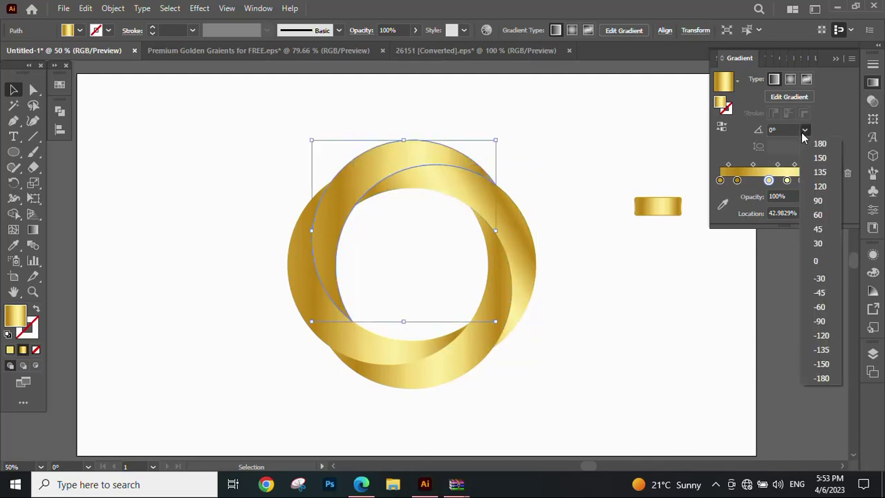
left_click(823, 248)
left_click(347, 348)
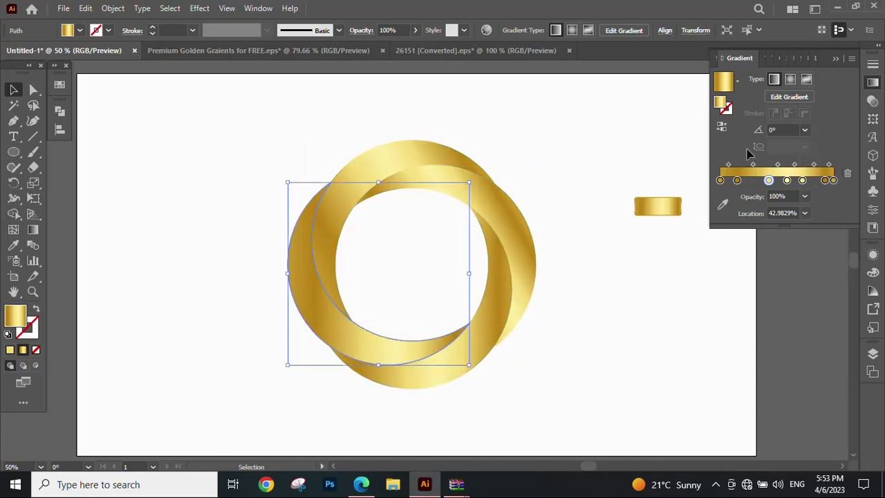
left_click(804, 131)
left_click(817, 257)
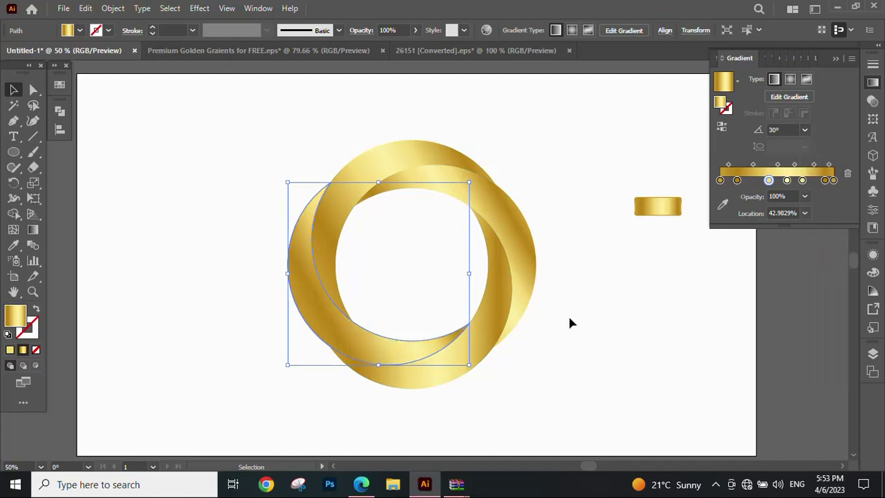
left_click(484, 352)
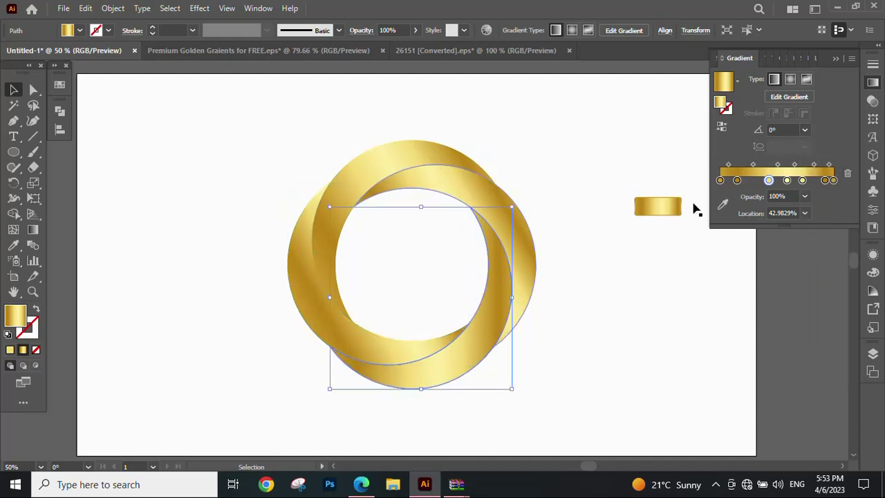
left_click(804, 131)
left_click(820, 244)
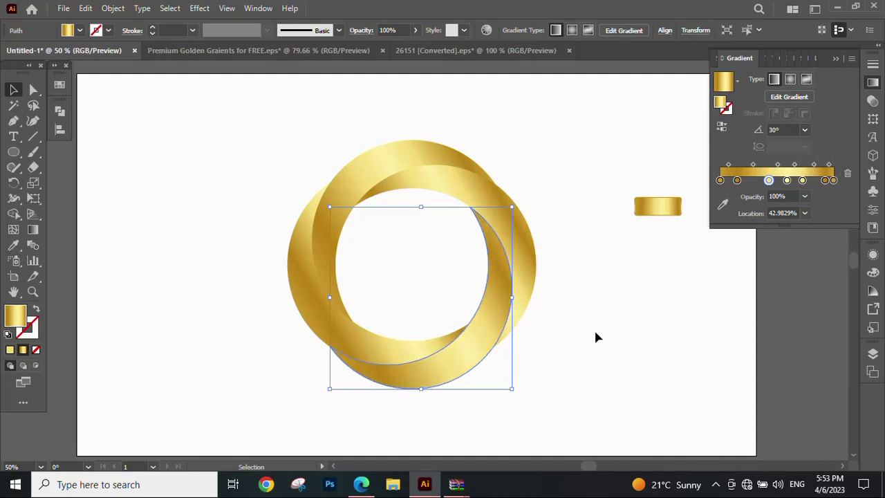
left_click(596, 335)
Change the right band's gradient angle to -30°.
scroll(552, 227, "down", 1)
scroll(553, 226, "up", 1)
scroll(552, 227, "up", 1)
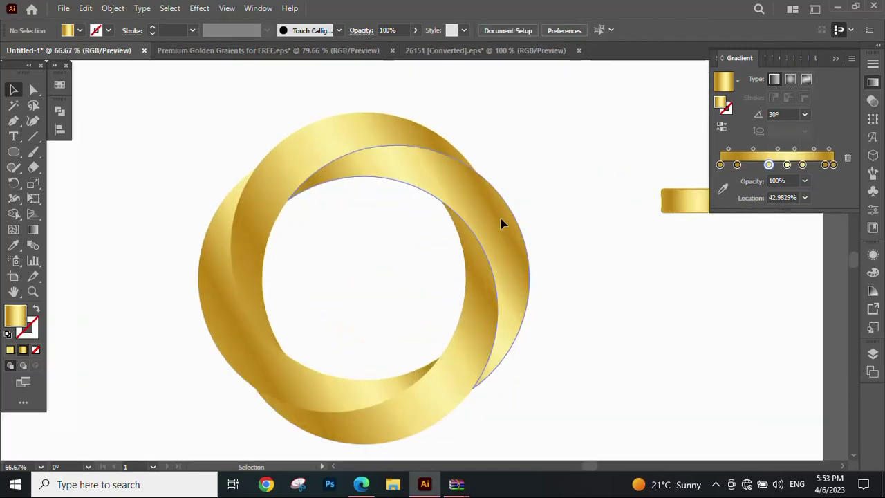
left_click(503, 222)
left_click(825, 179)
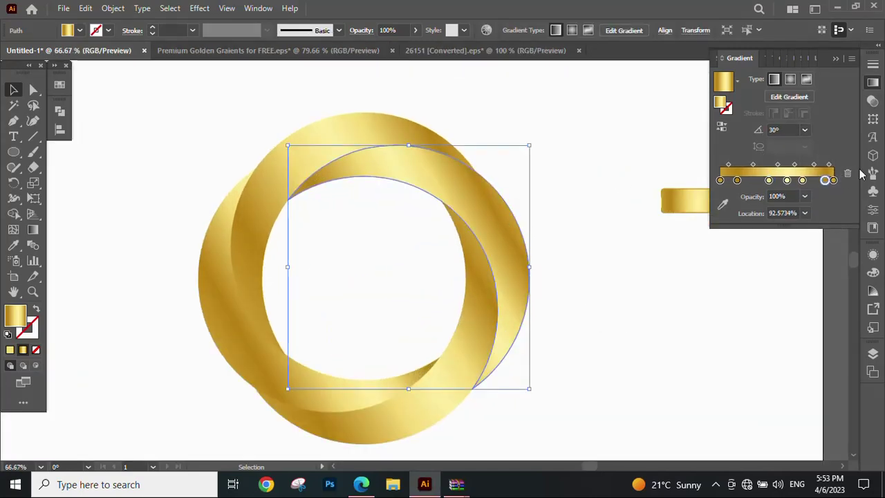
left_click(737, 180)
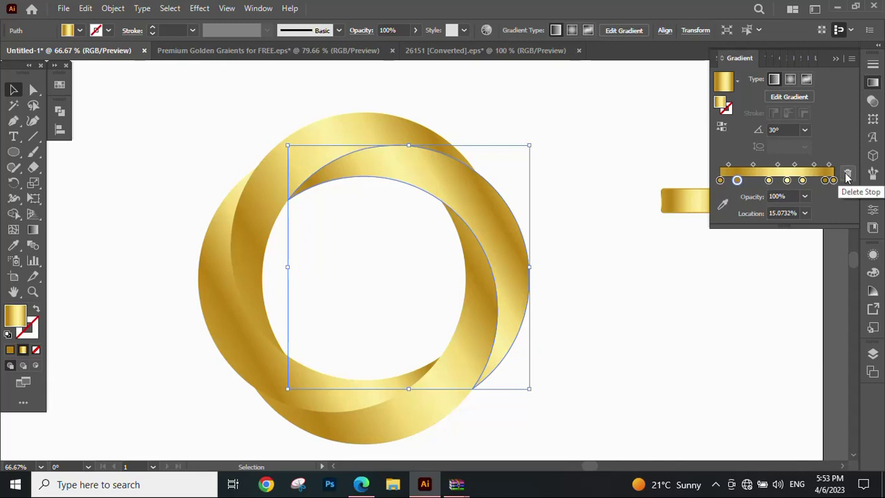
left_click(805, 129)
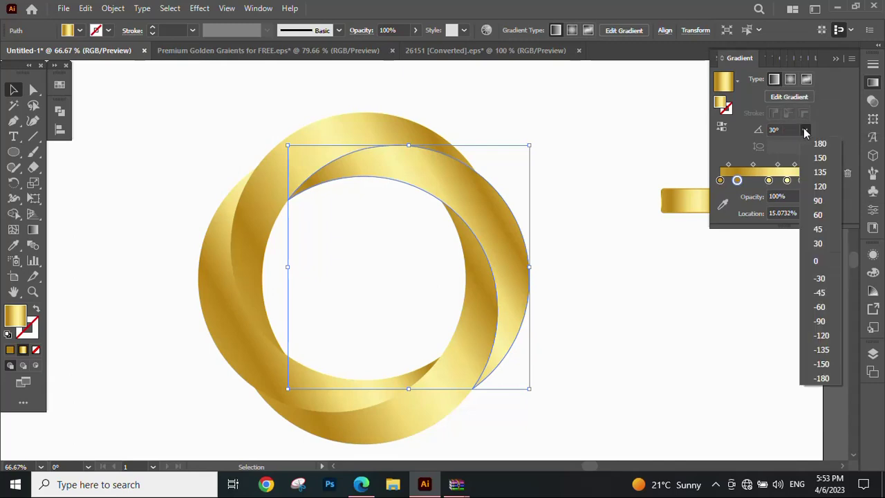
left_click(820, 278)
Set the lower-left and bottom bands' gradient angles to -30°.
left_click(336, 129)
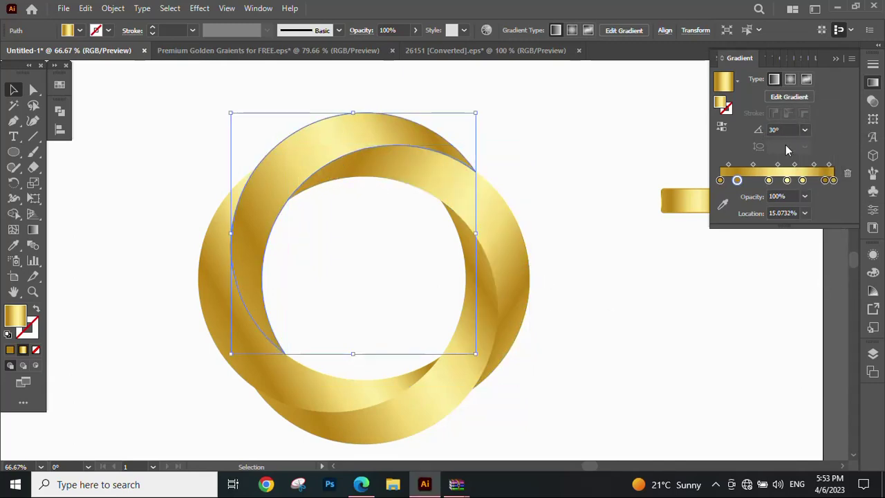
left_click(296, 394)
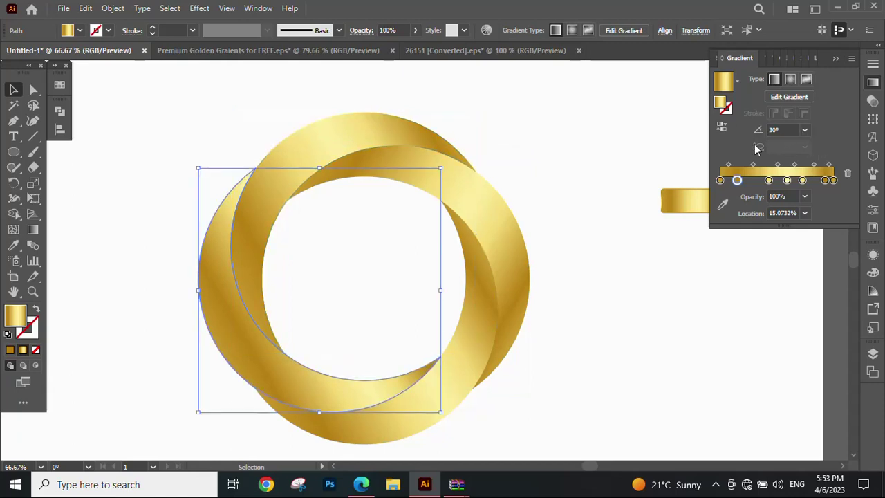
left_click(803, 129)
left_click(820, 276)
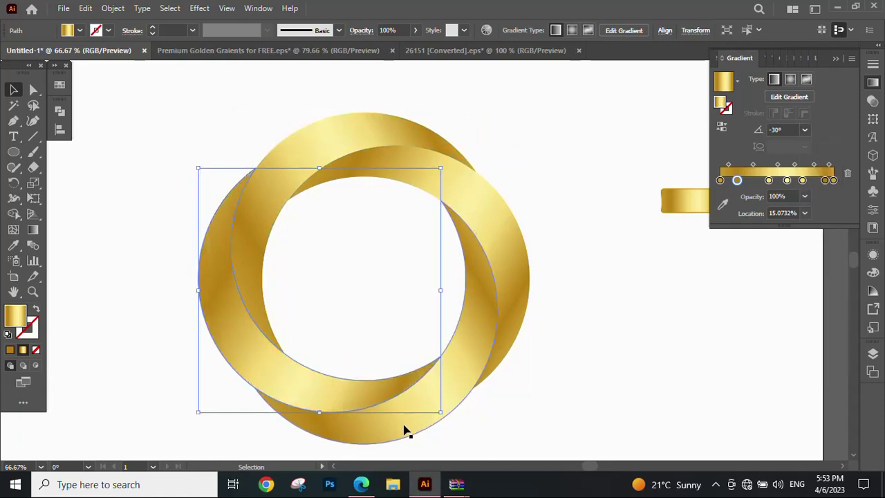
left_click(391, 428)
left_click(804, 130)
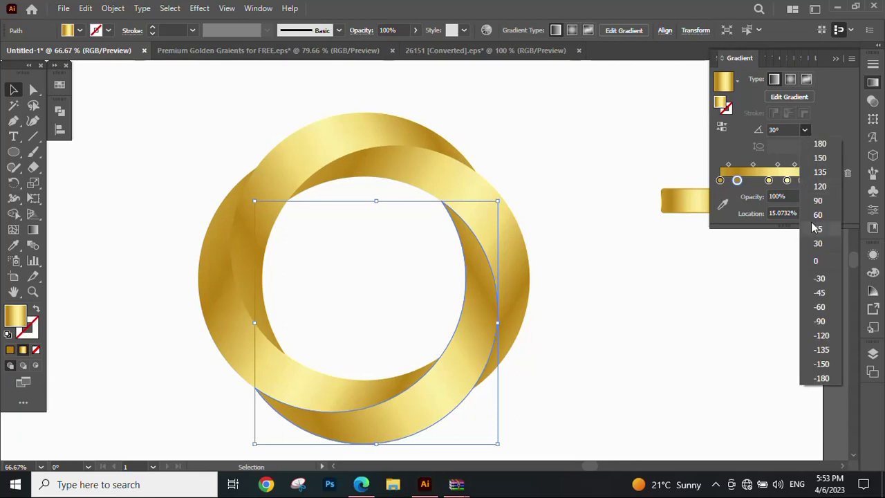
left_click(820, 278)
left_click(525, 305)
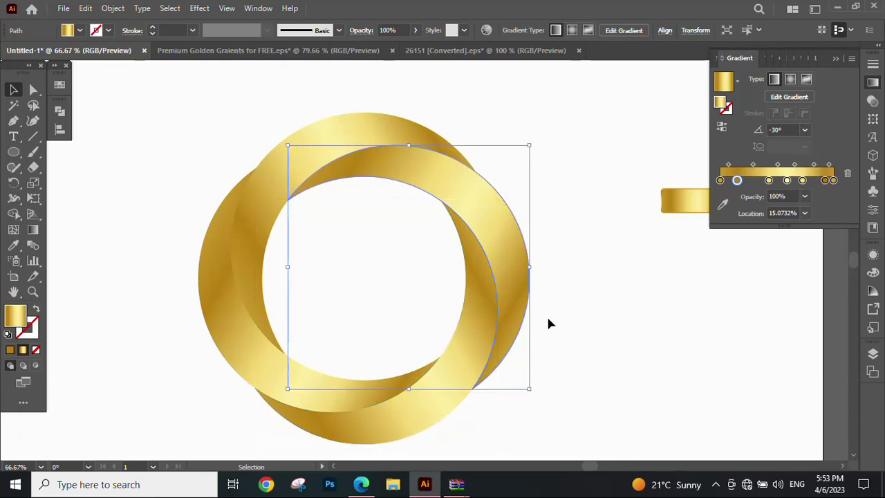
left_click(564, 276)
scroll(573, 228, "down", 2)
scroll(498, 231, "up", 1)
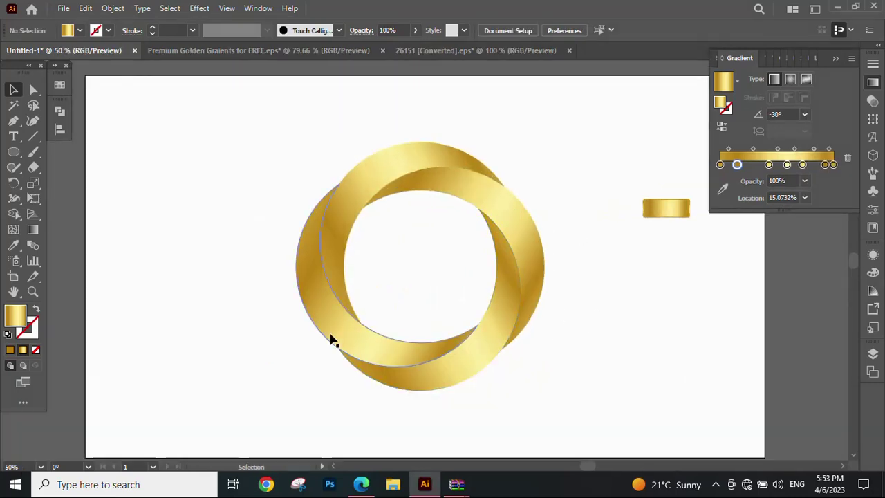
left_click(332, 339)
Redraw the left band's gradient vector diagonally with the Gradient tool.
left_click(34, 230)
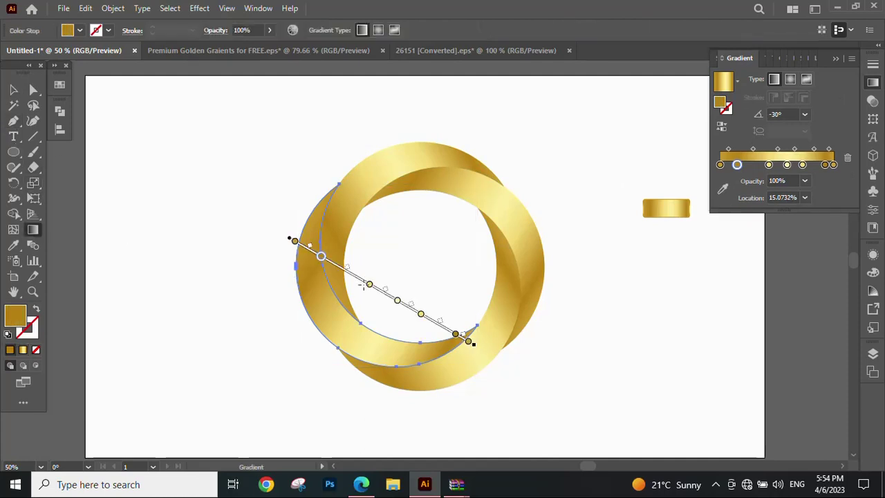
left_click_drag(294, 241, 290, 268)
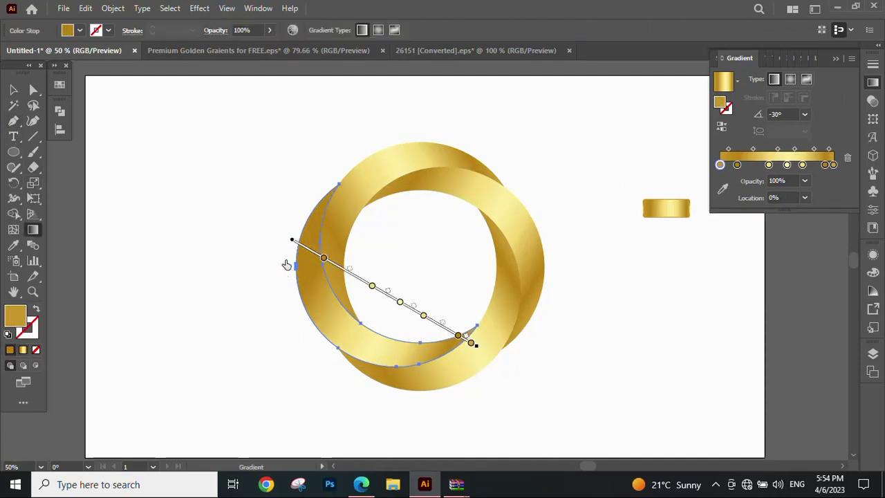
left_click_drag(283, 203, 315, 289)
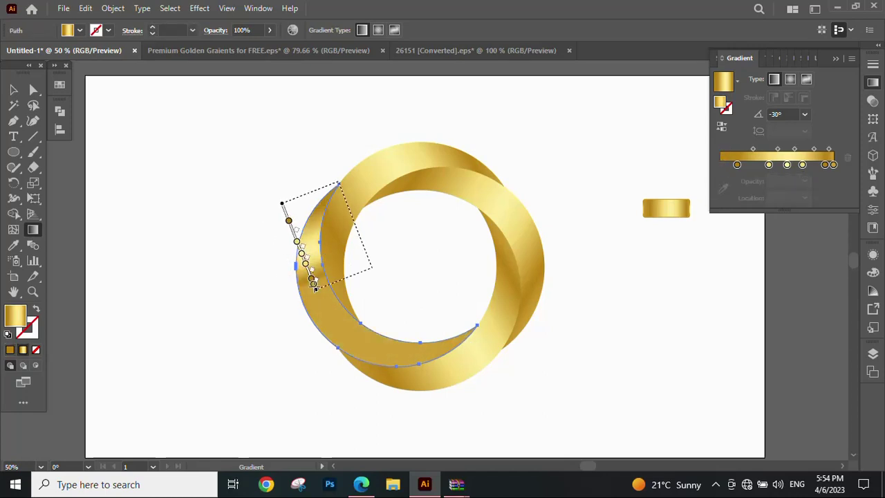
left_click_drag(301, 190, 421, 361)
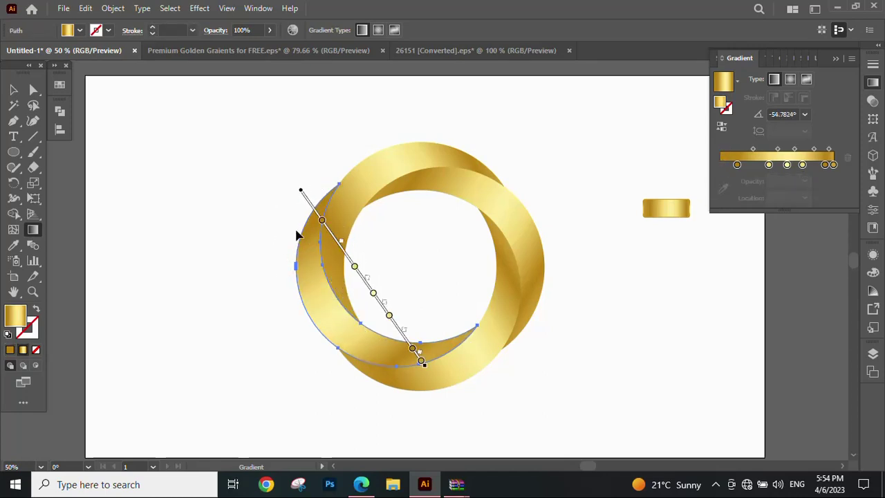
key("v")
left_click(561, 315)
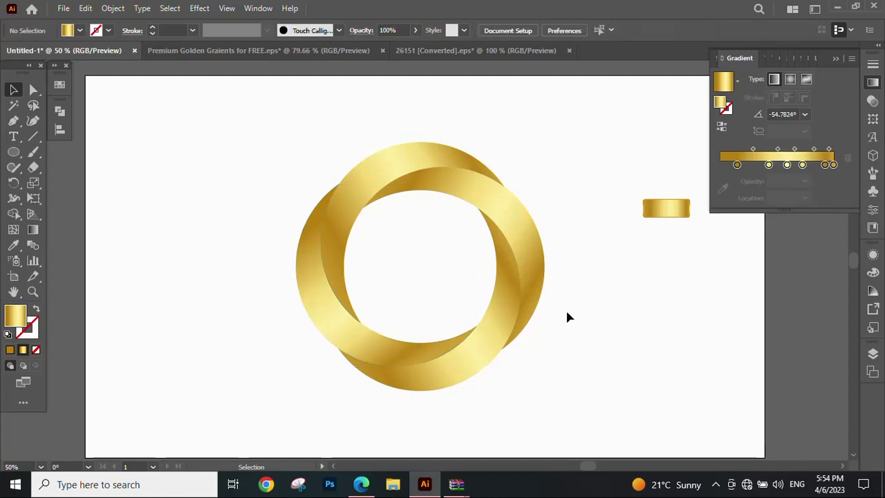
scroll(566, 313, "down", 1)
scroll(555, 296, "up", 1)
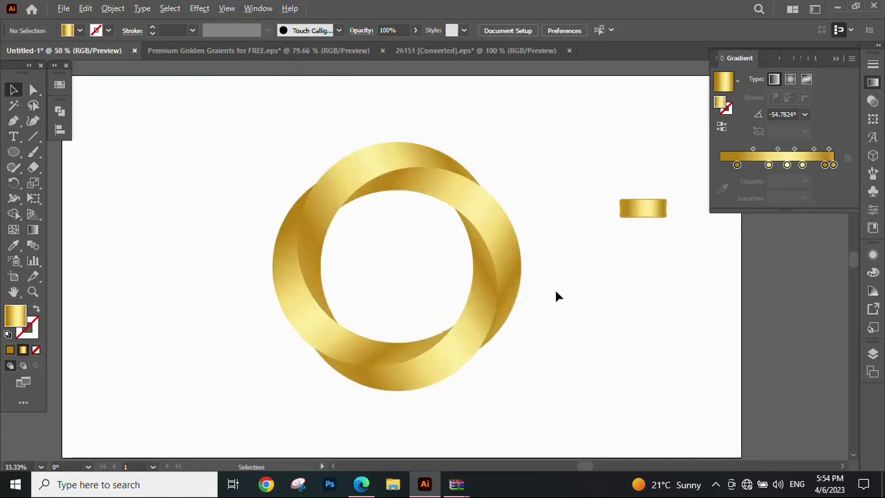
Drag the lower ring piece's gradient vector diagonally to about 46.84°.
left_click(445, 370)
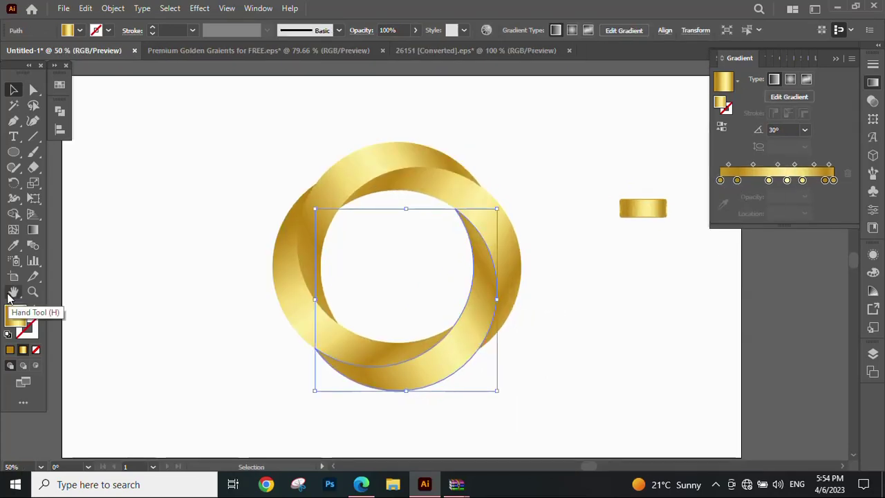
left_click(33, 229)
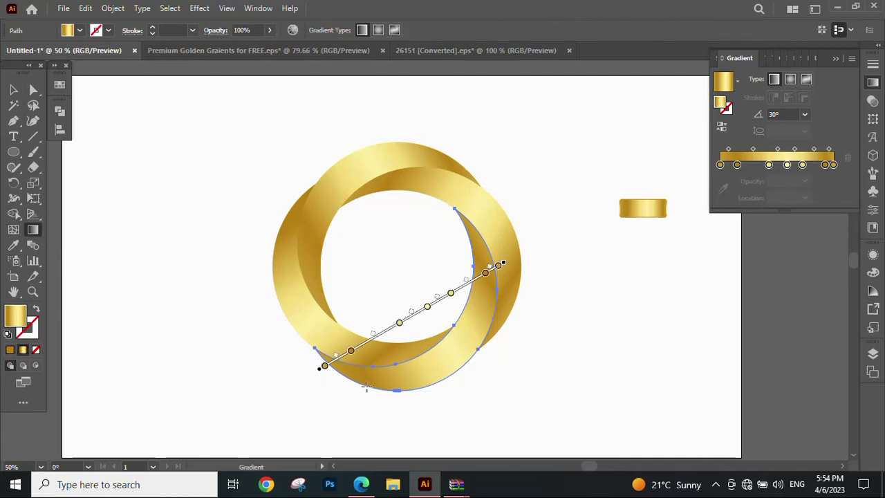
mouse_move(364, 388)
left_mouse_down()
mouse_move(509, 241)
mouse_move(484, 256)
left_mouse_up()
mouse_move(365, 300)
left_mouse_down()
mouse_move(446, 393)
mouse_move(490, 350)
left_mouse_up()
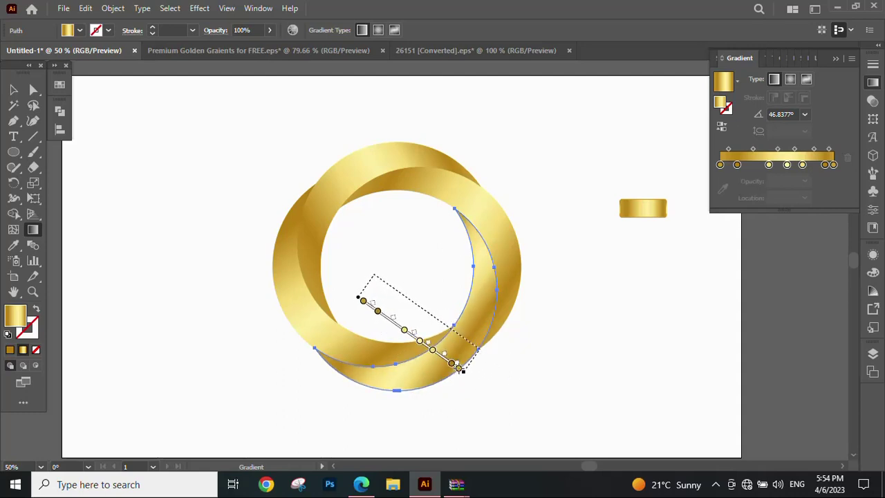
mouse_move(491, 350)
left_mouse_down()
mouse_move(470, 301)
mouse_move(515, 238)
mouse_move(434, 340)
left_mouse_up()
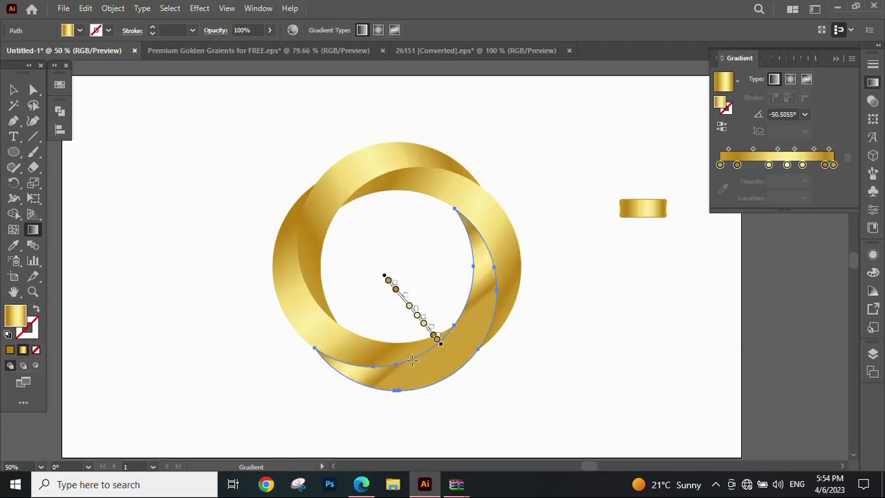
left_click_drag(363, 386, 484, 256)
left_click(16, 95)
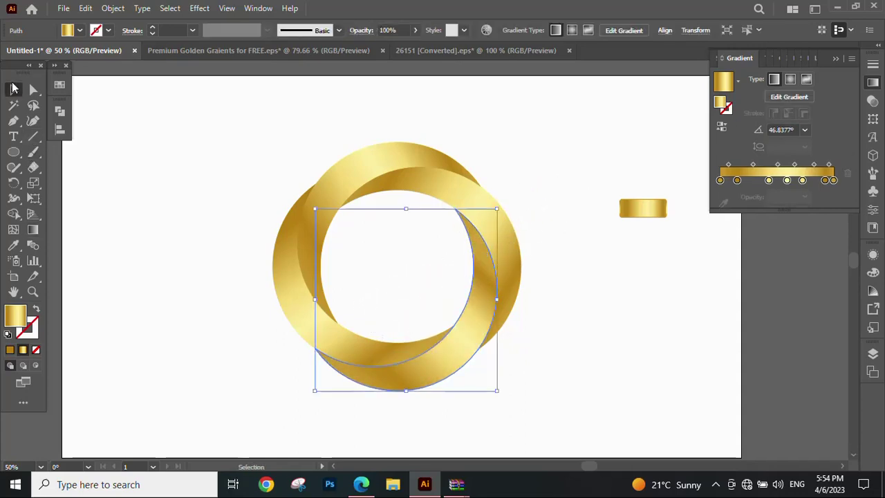
left_click(557, 327)
key("ctrl+minus")
key("ctrl+minus")
Delete the ring piece's right-end gradient stop and move its first stop to 0%.
key("ctrl+plus")
key("ctrl+plus")
left_click(406, 347)
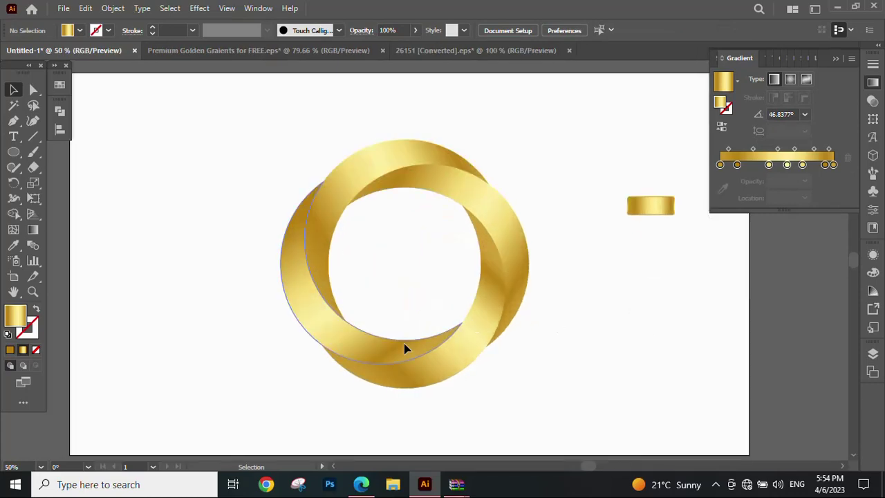
left_click(827, 180)
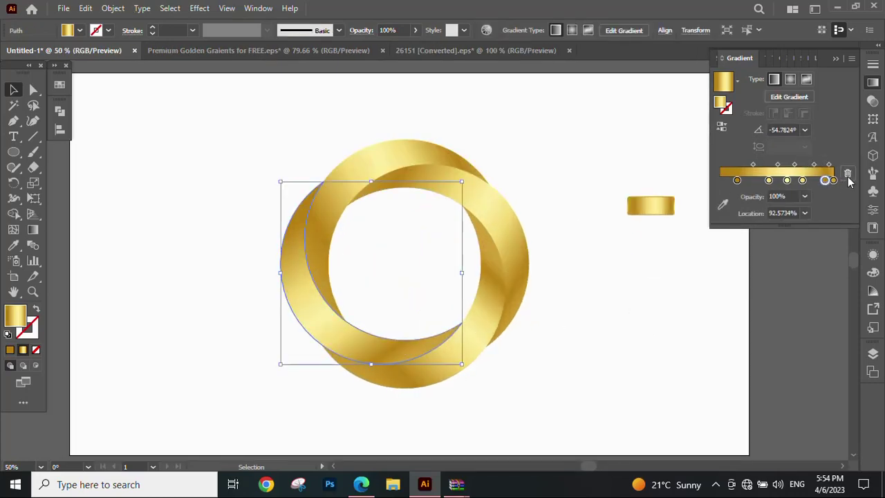
left_click(849, 175)
left_click_drag(738, 181, 720, 181)
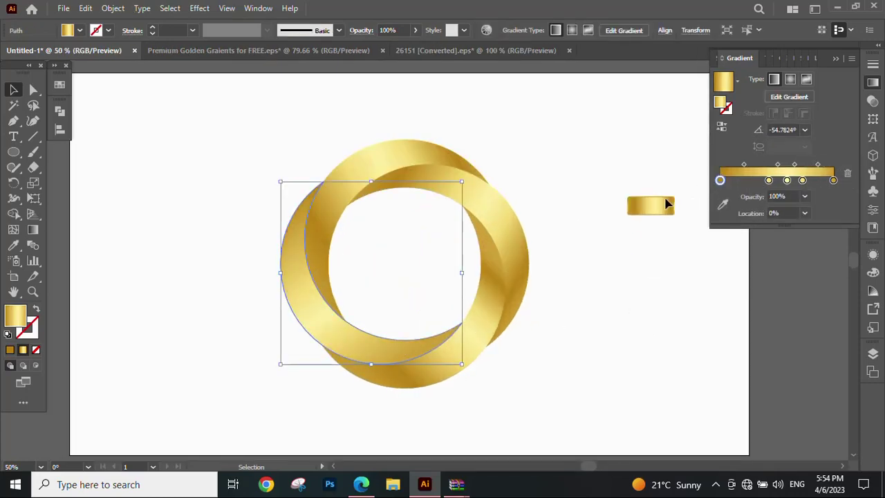
left_click(654, 348)
Delete the extra 92.57% gradient stop from the other ring piece.
scroll(590, 293, "down", 1)
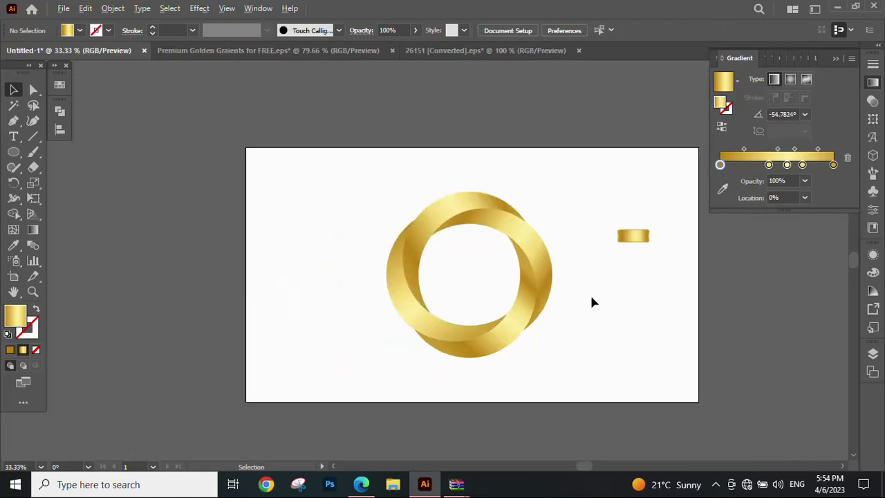
left_click_drag(590, 293, 543, 296)
left_click(469, 296)
left_click(825, 181)
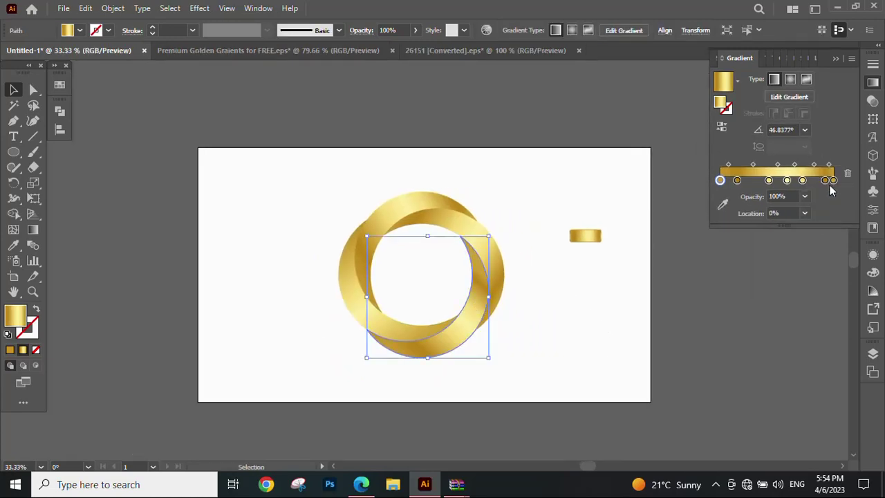
left_click(848, 178)
left_click(567, 315)
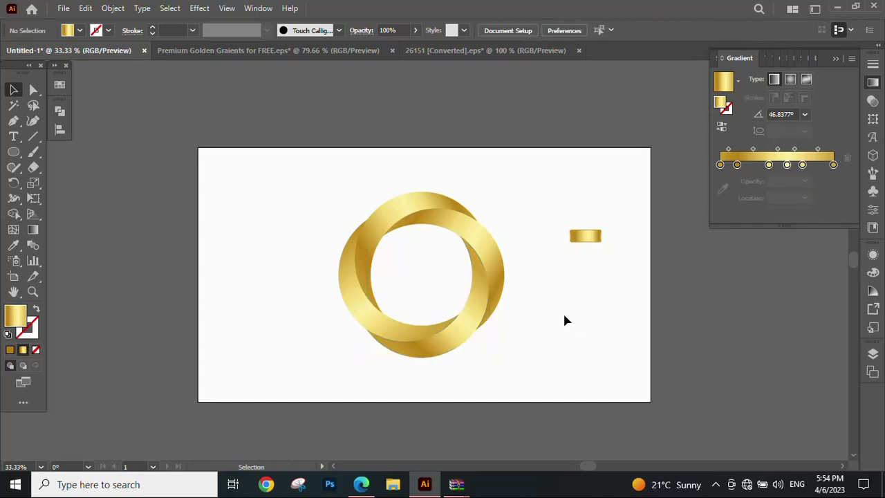
Move the small gold gradient bar off the artboard.
scroll(551, 278, "up", 1)
scroll(548, 276, "down", 1)
scroll(533, 249, "right", 1)
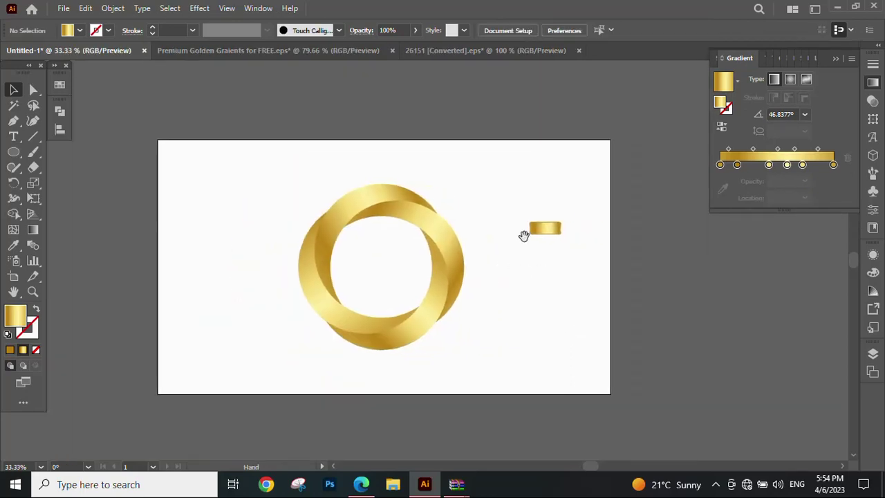
left_click_drag(543, 230, 628, 267)
Draw an artboard-sized rectangle, fill it black and send it behind the gold ring.
left_click(14, 151)
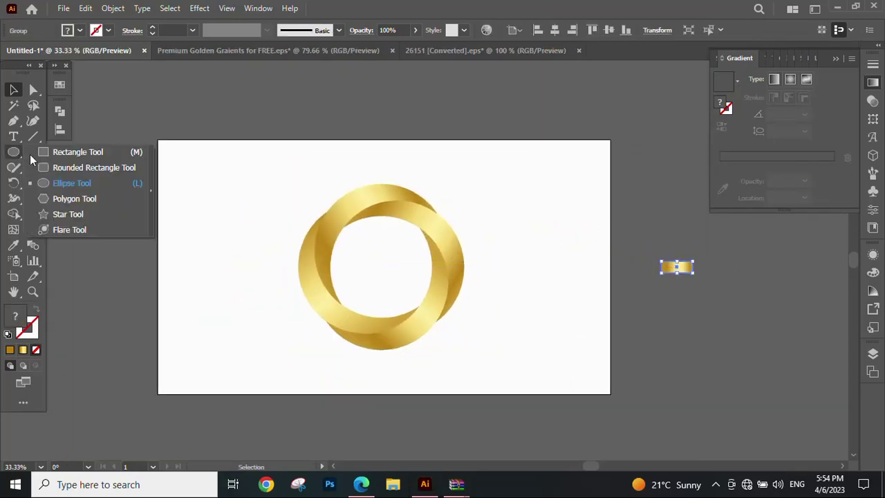
left_click(76, 150)
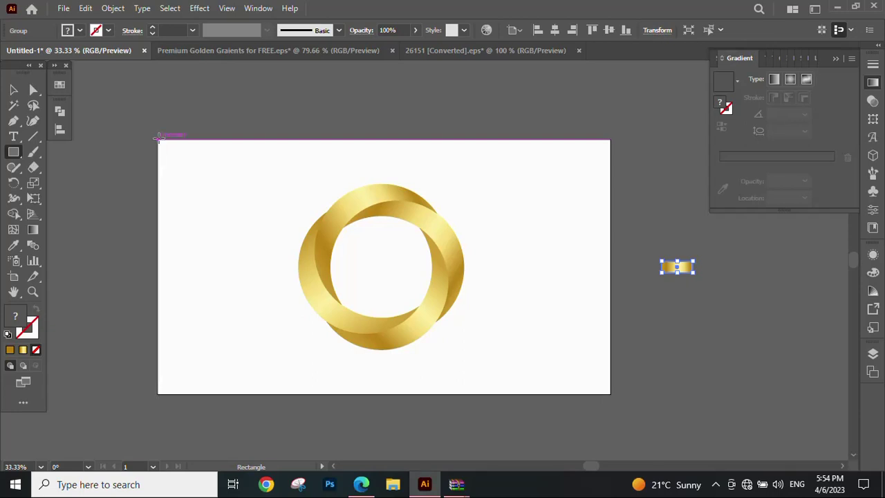
mouse_move(158, 140)
left_mouse_down()
mouse_move(389, 348)
mouse_move(611, 394)
left_mouse_up()
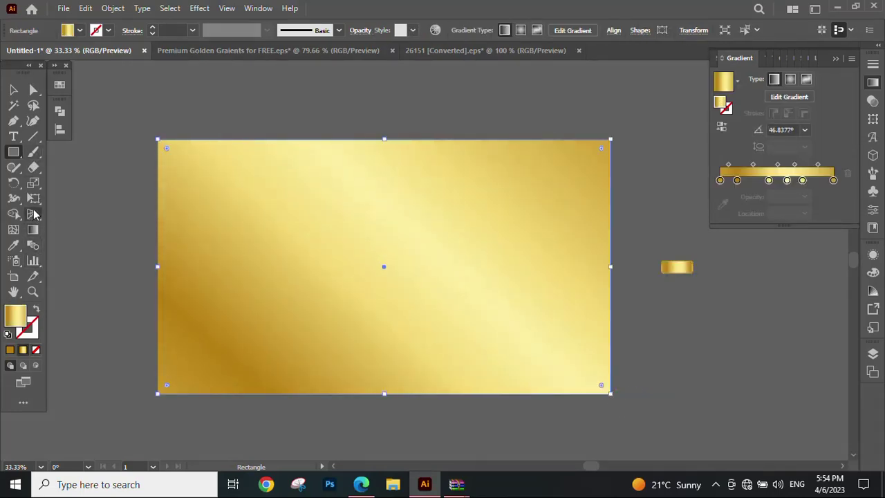
left_click(58, 86)
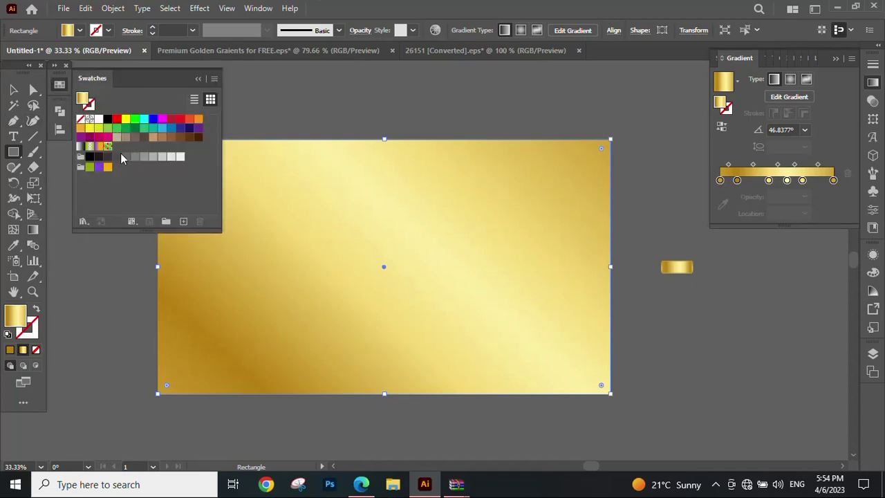
left_click(98, 157)
left_click(15, 90)
right_click(412, 170)
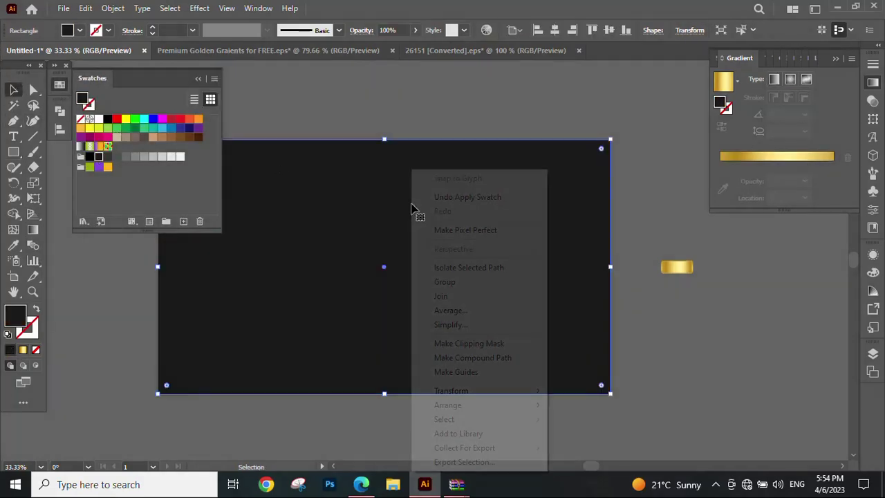
left_click(590, 448)
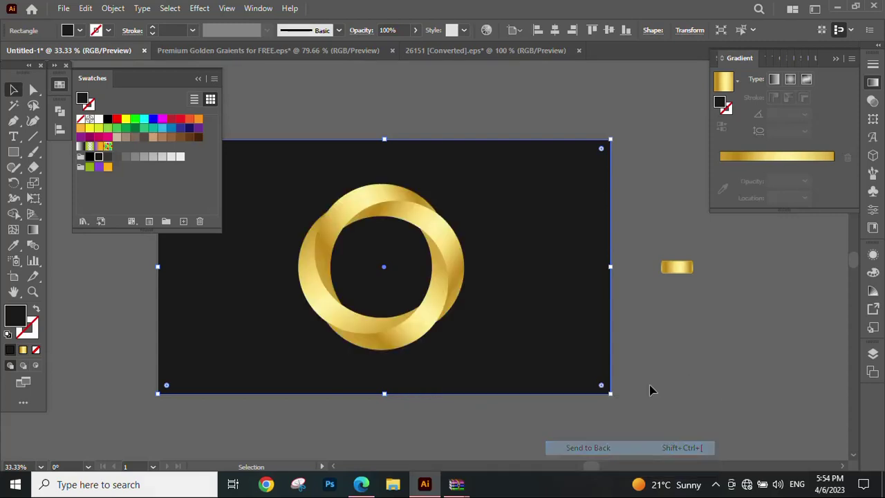
left_click(670, 394)
Scale and reposition a gold ring piece so the ring sits symmetric on the black background.
left_click(516, 315)
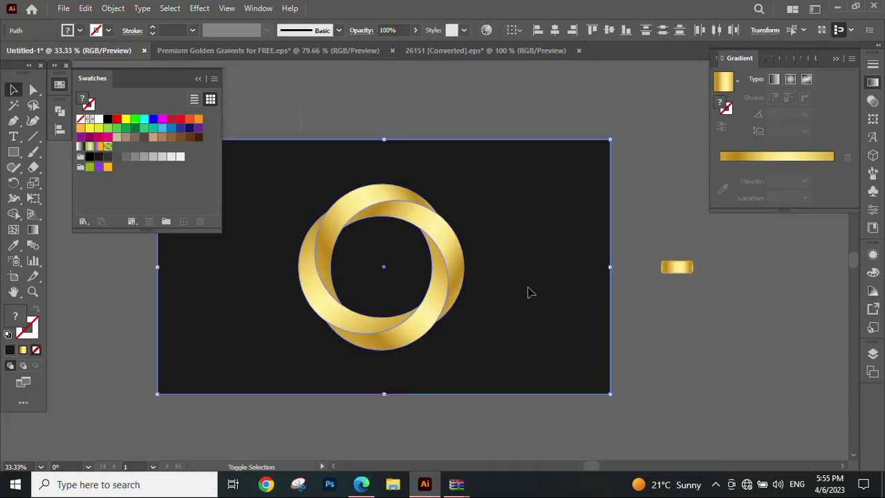
left_click(375, 188)
left_click_drag(381, 185, 386, 203)
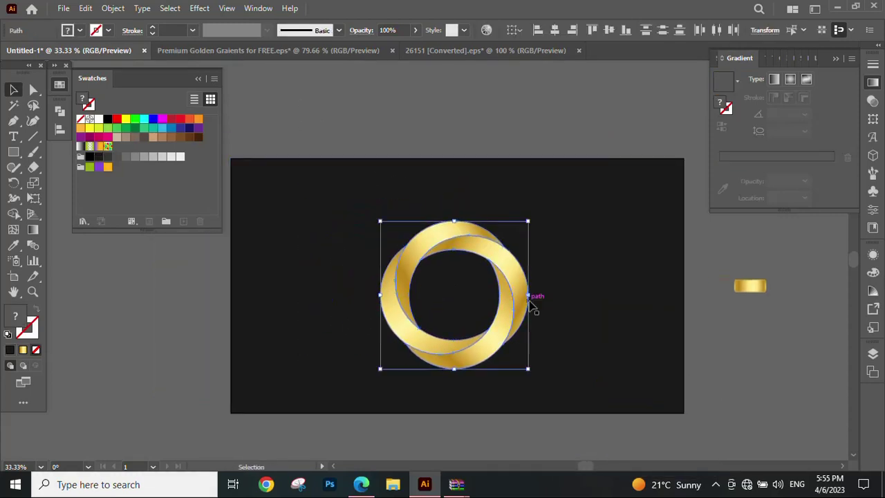
mouse_move(528, 295)
left_mouse_down()
mouse_move(543, 293)
mouse_move(530, 294)
left_mouse_up()
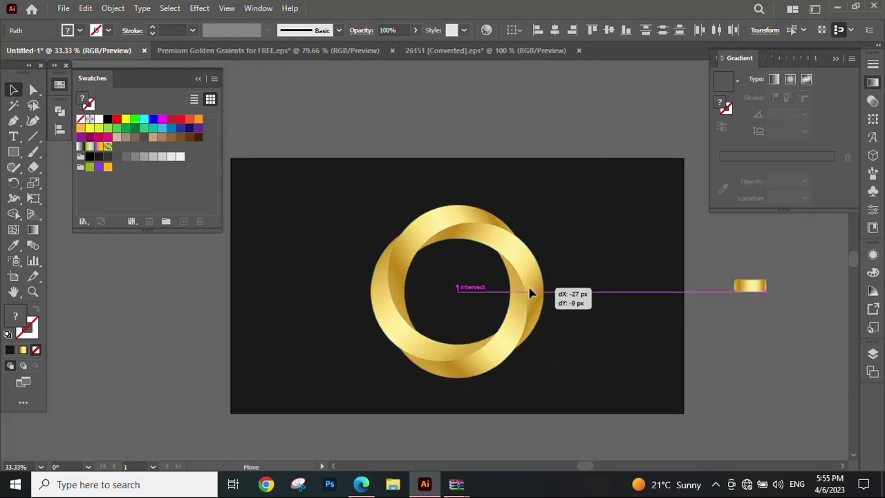
left_click_drag(529, 293, 530, 293)
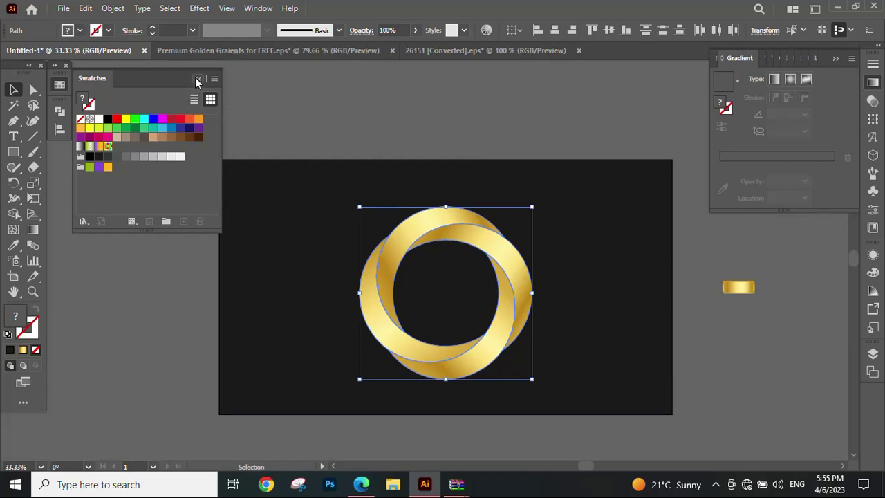
left_click(196, 79)
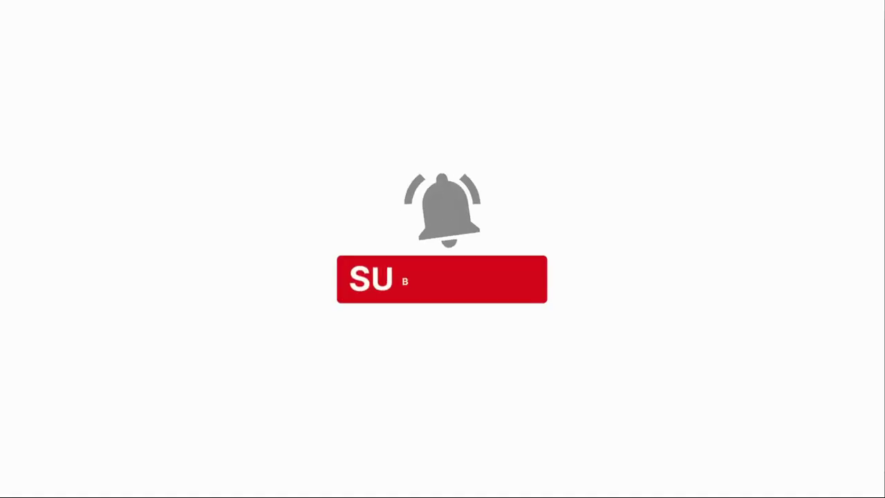